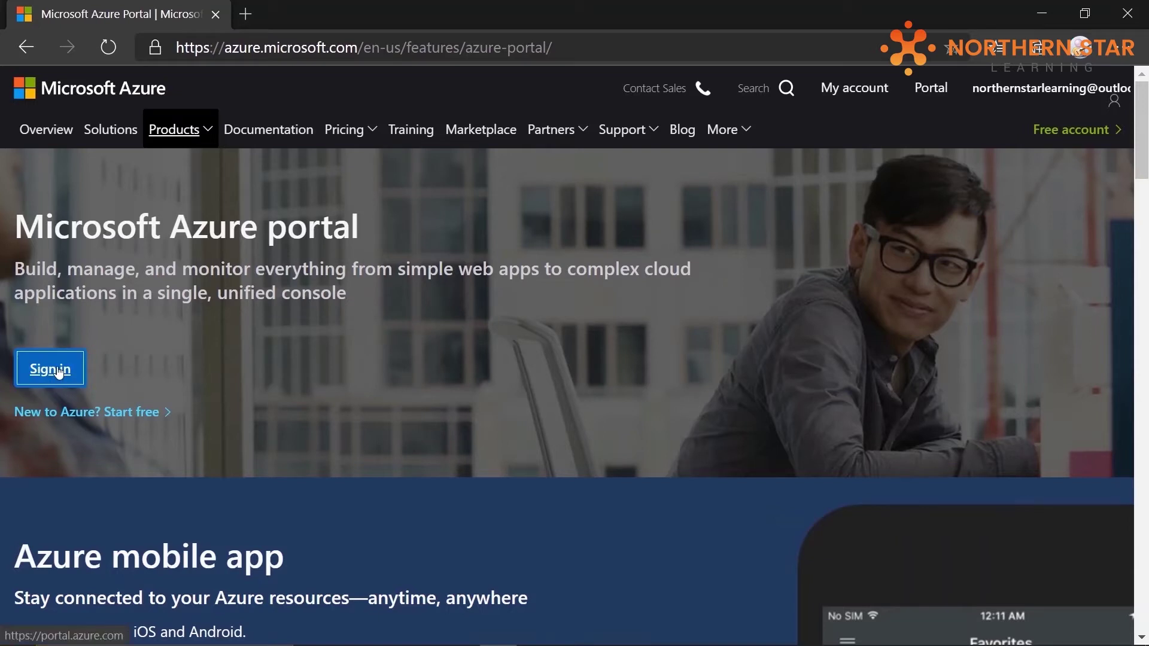
Sign in to the Azure portal and start creating a new App Services web app
left_click(59, 374)
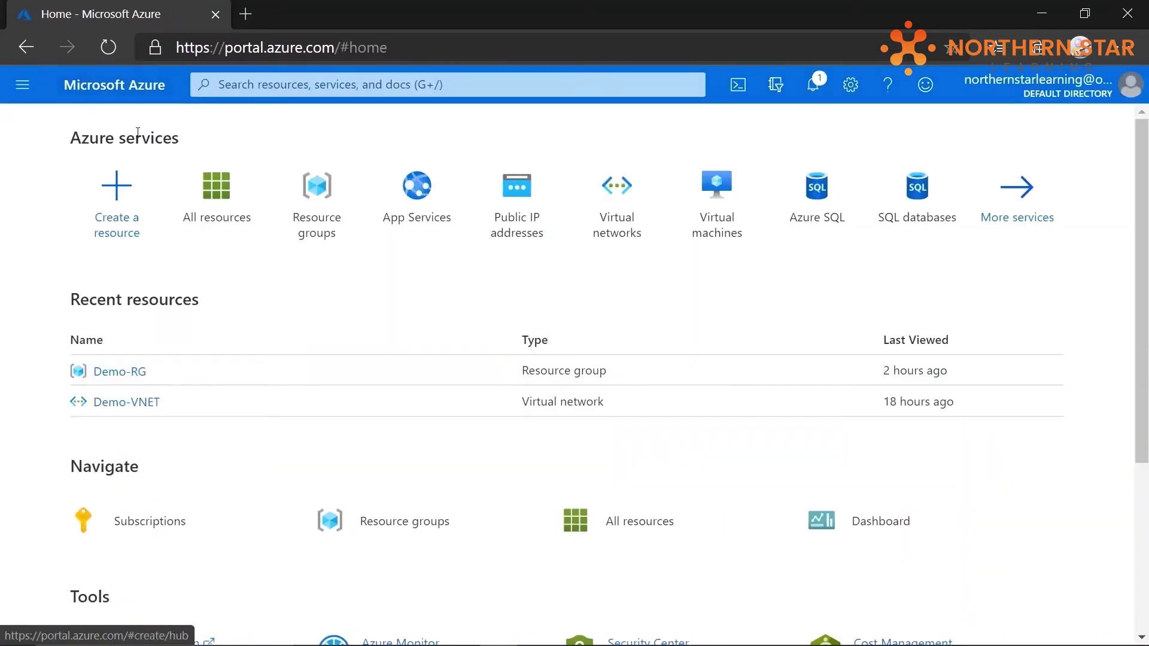
mouse_move(416, 208)
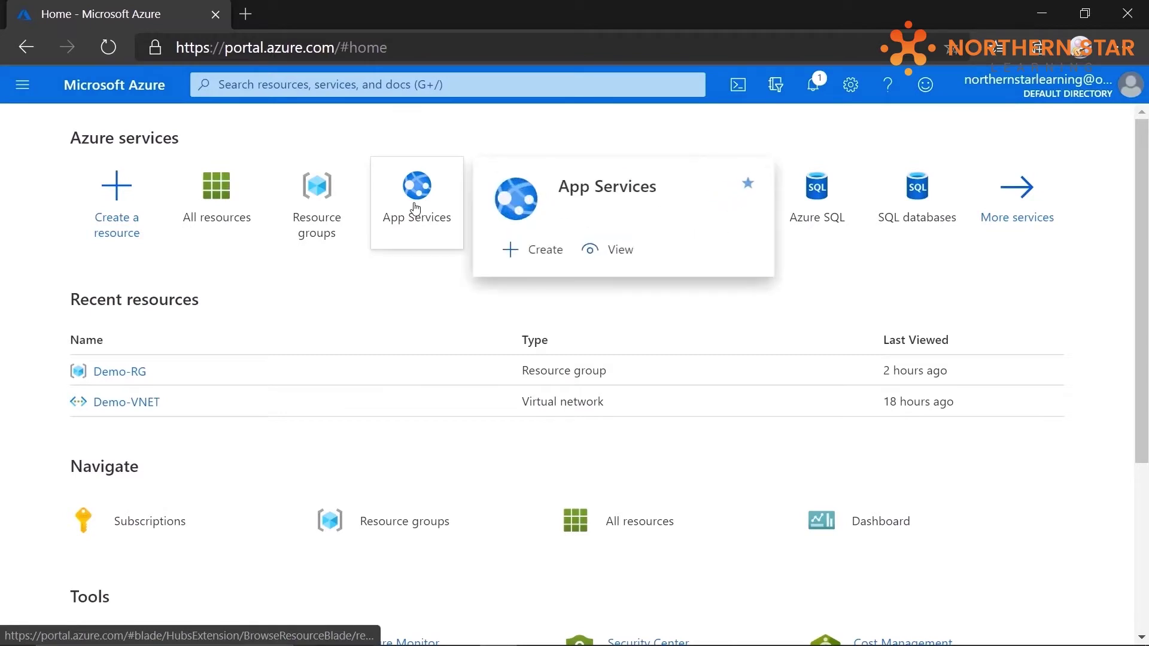
left_click(532, 255)
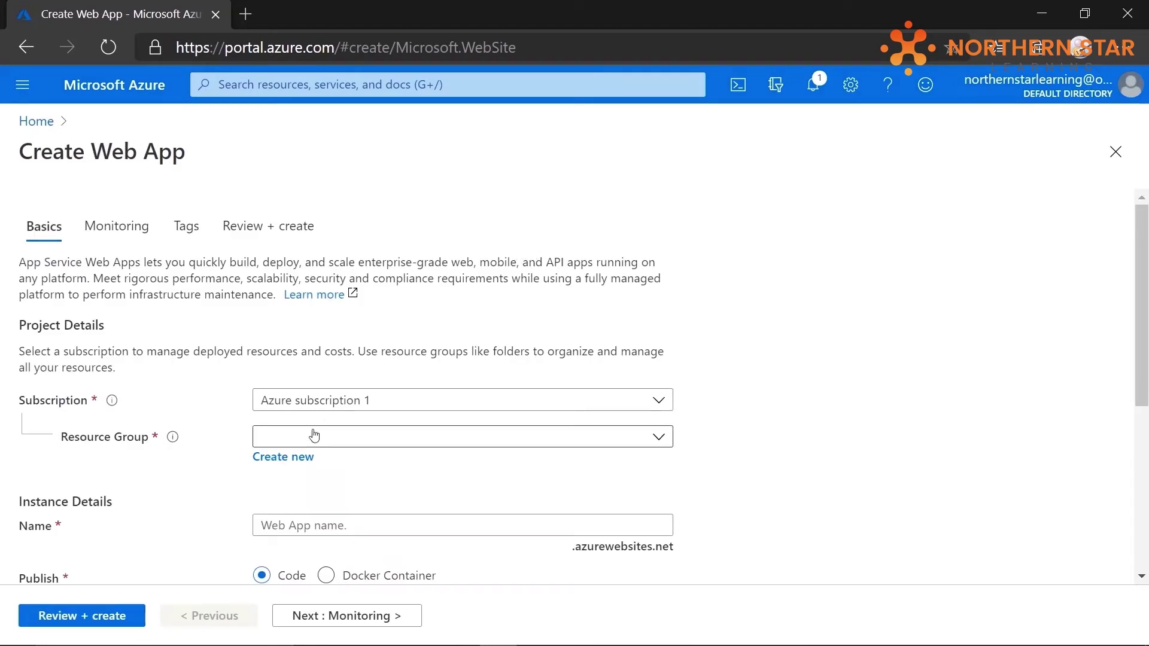
Assign the web app to the Demo-RG resource group and name it northernstar
scroll(299, 451, "down", 1)
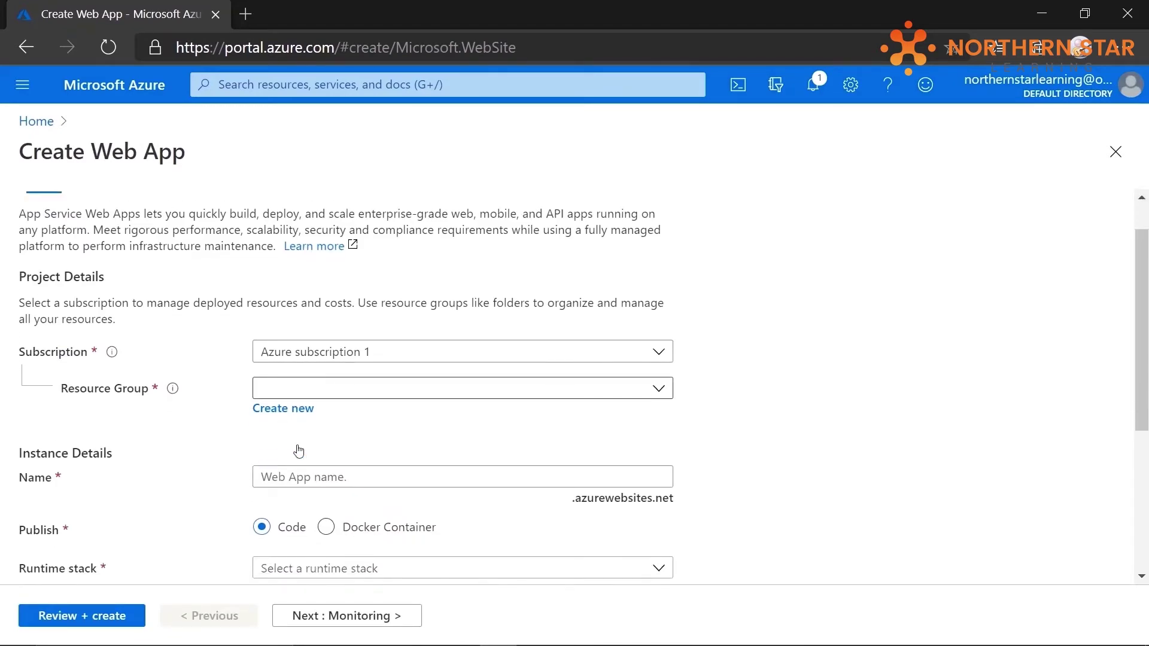
left_click(298, 378)
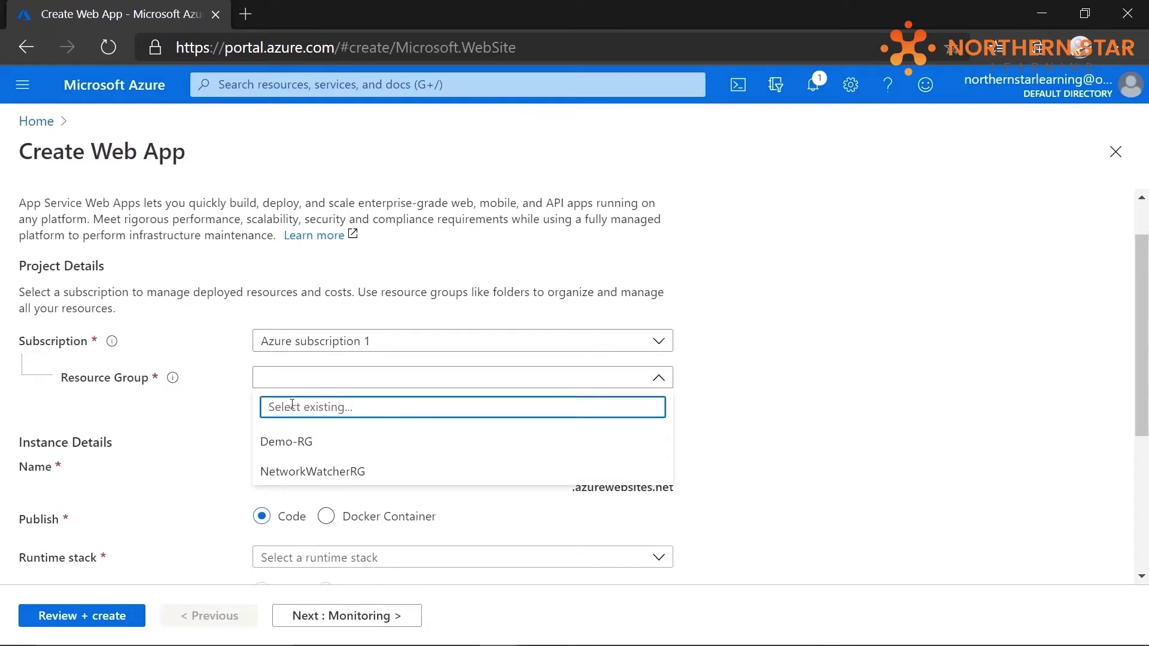
left_click(287, 443)
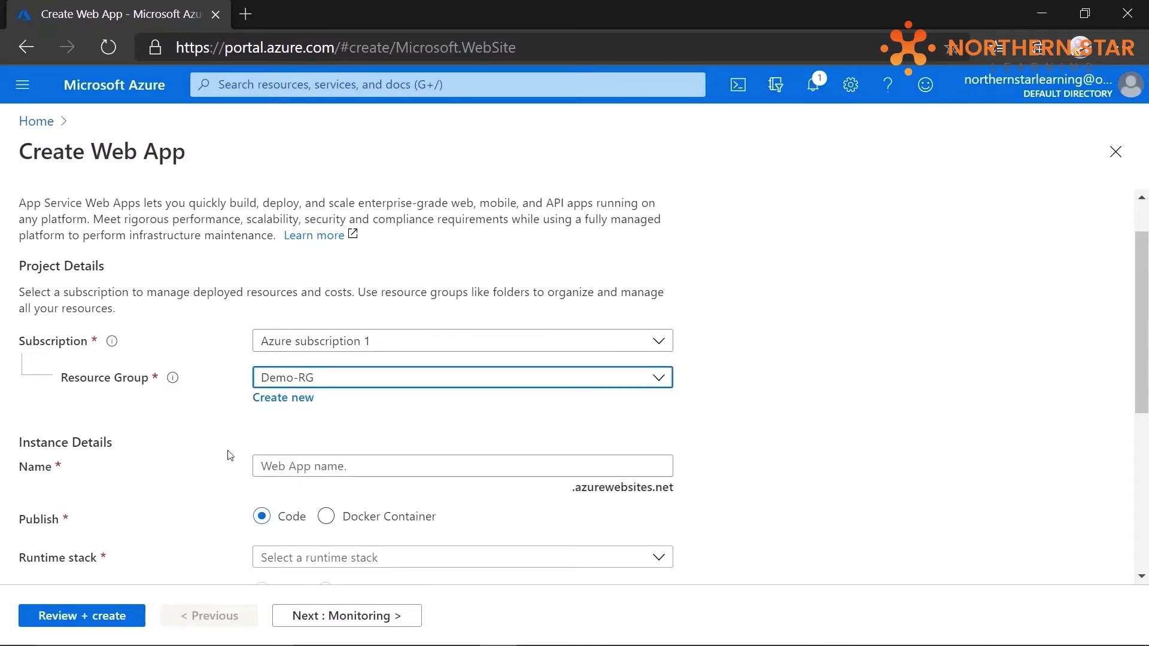
scroll(230, 454, "down", 1)
left_click(285, 410)
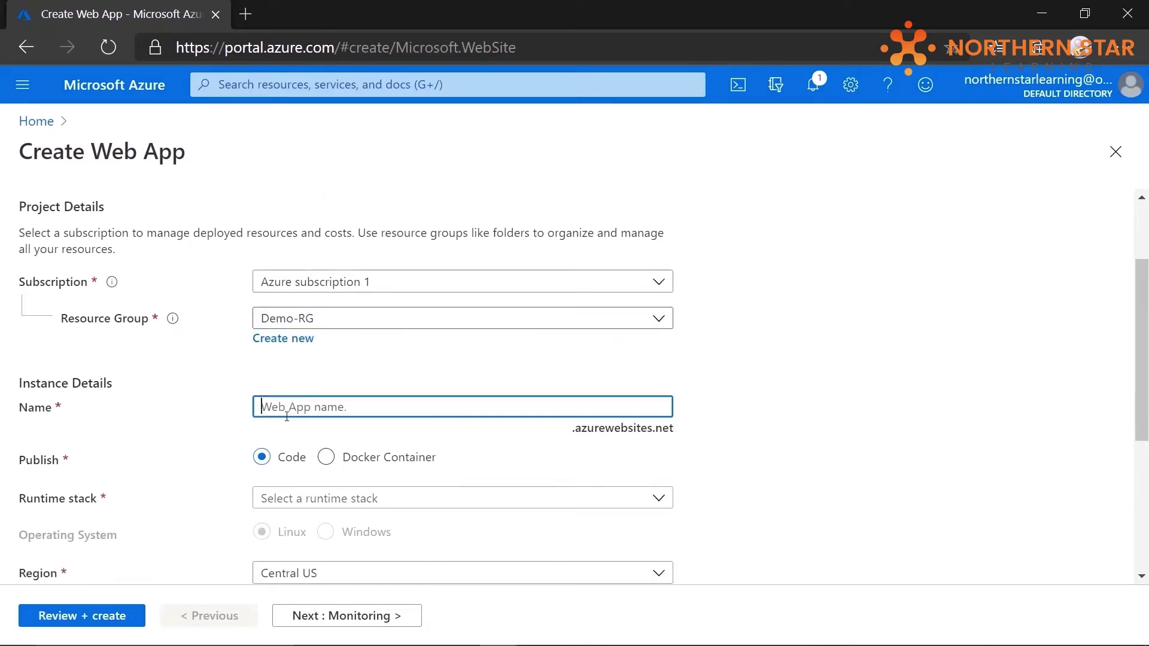
type("northernstar")
Set the web app's runtime stack to PHP 7.3
scroll(243, 435, "down", 1)
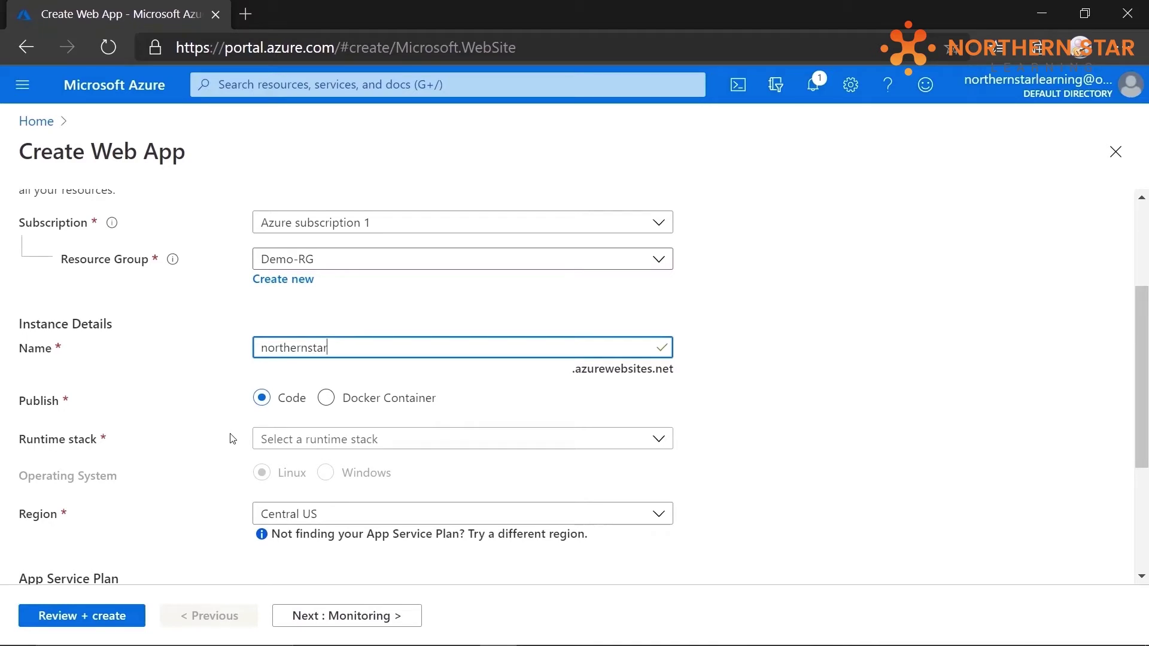
scroll(233, 439, "down", 1)
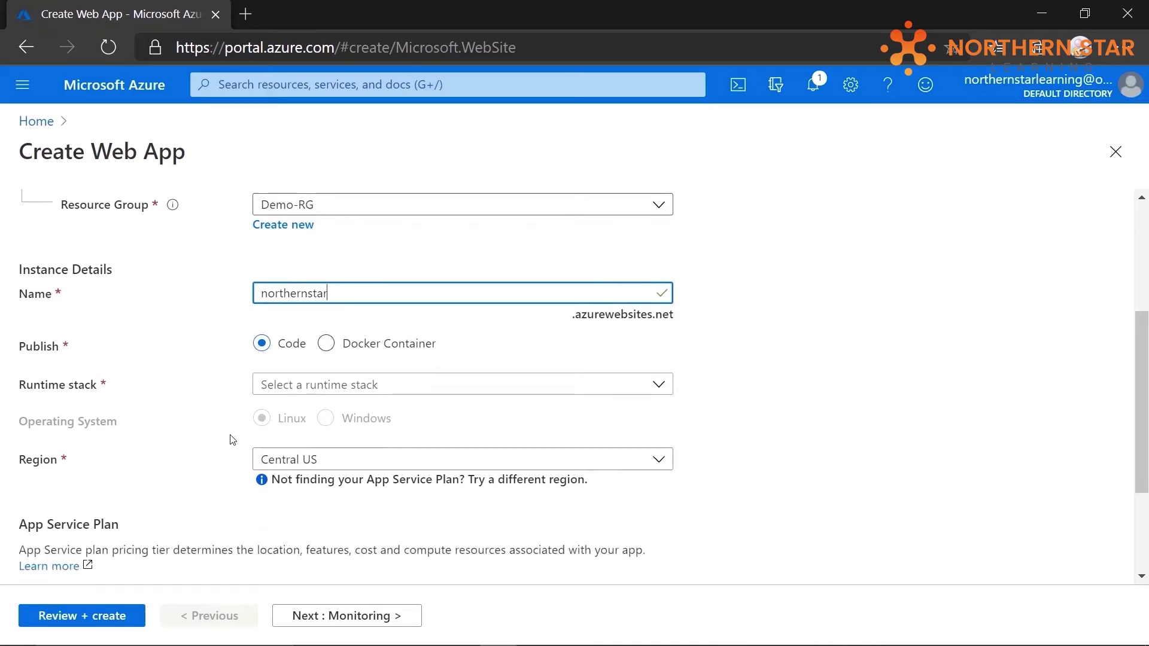
left_click(316, 386)
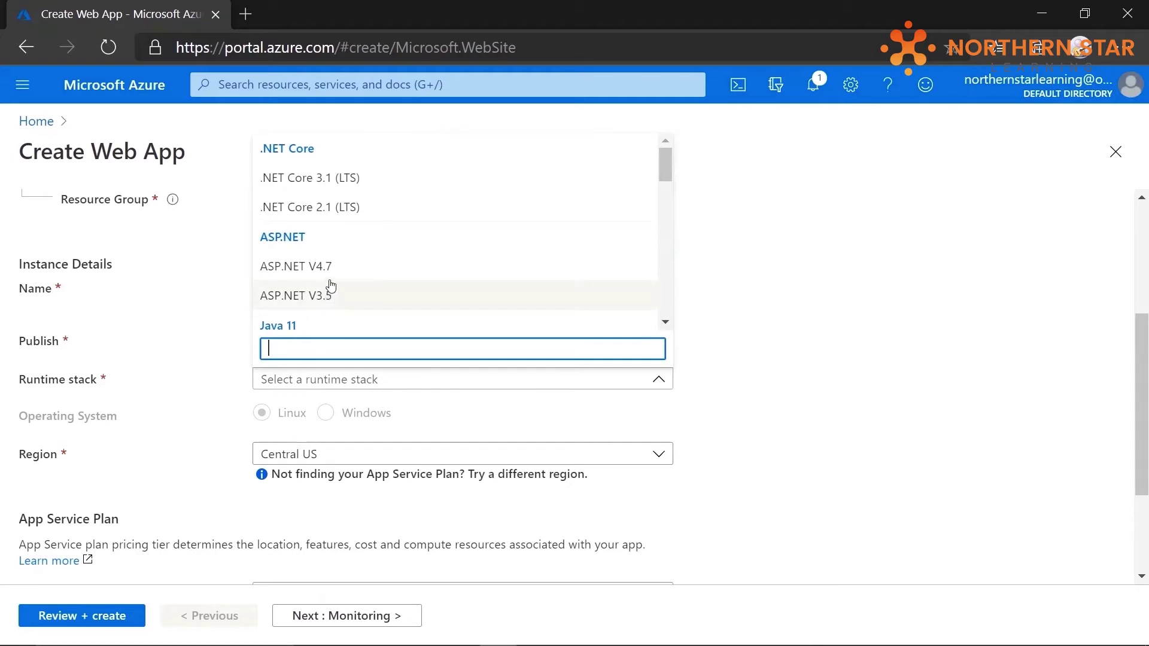
scroll(332, 284, "down", 4)
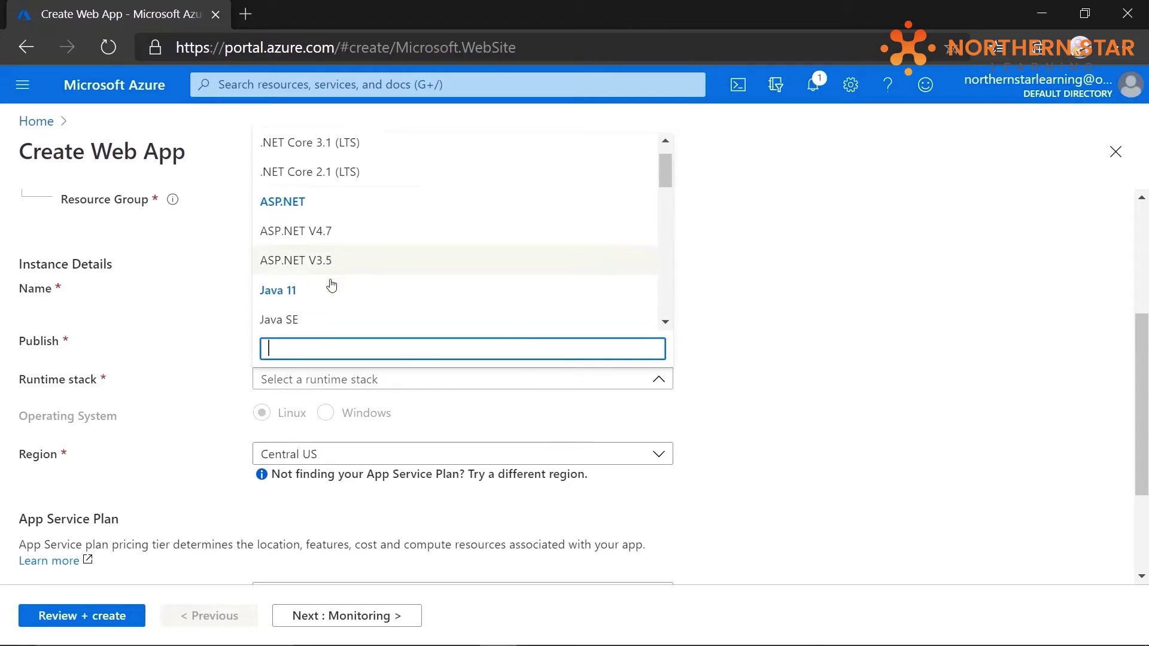
scroll(332, 287, "down", 4)
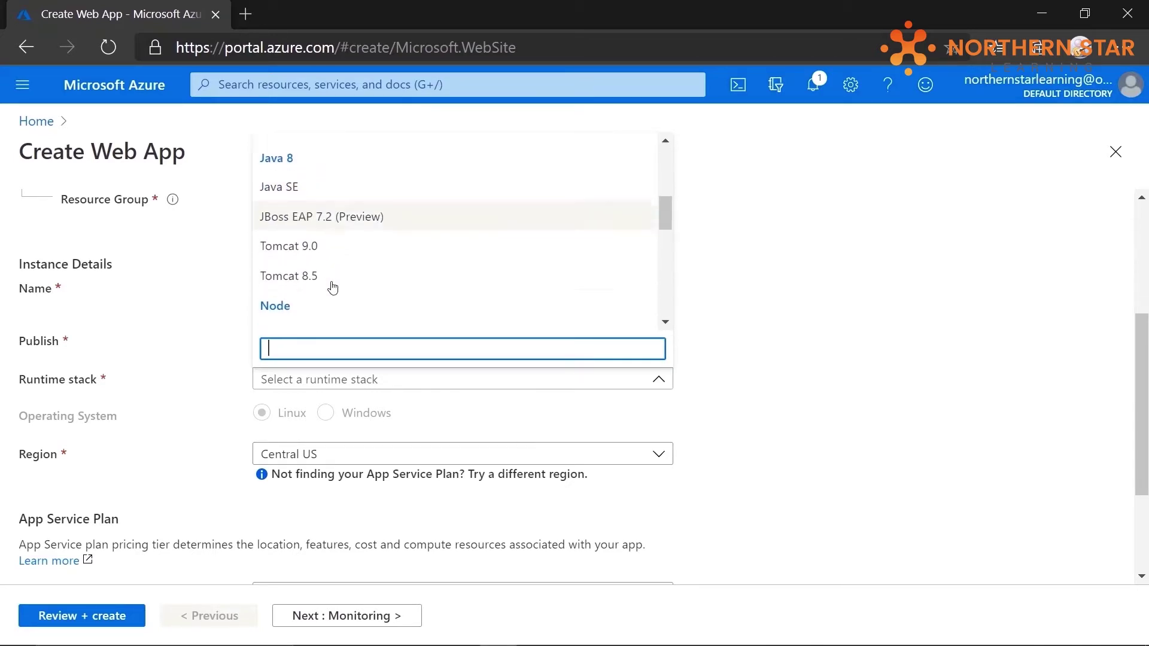
scroll(334, 288, "down", 3)
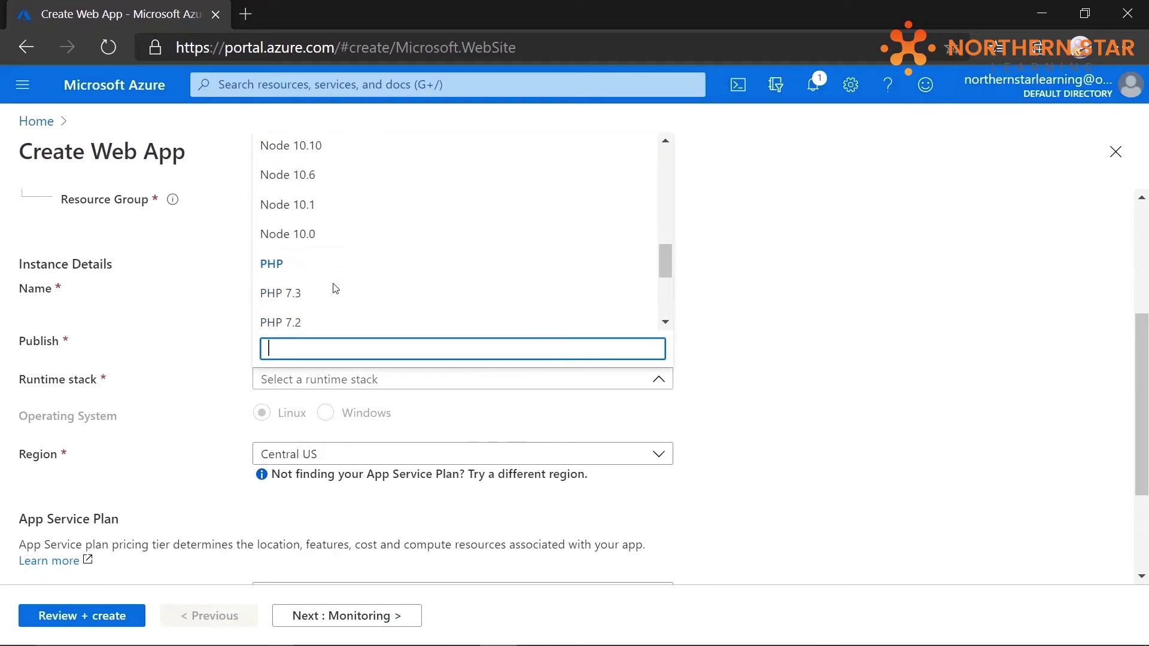
left_click(306, 268)
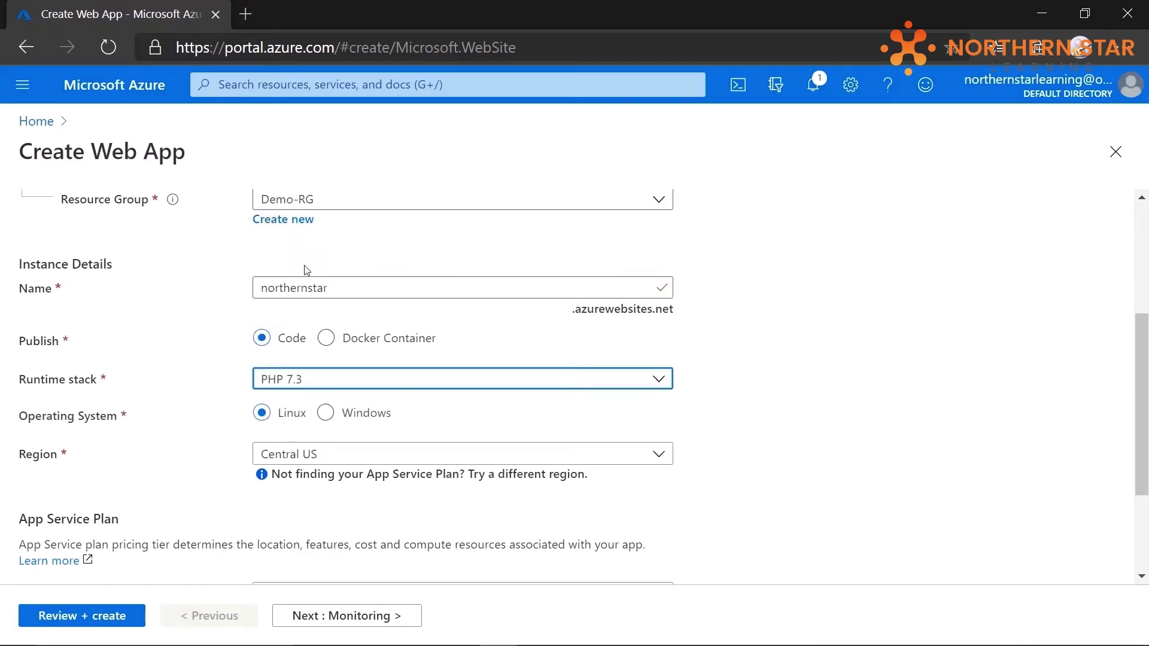
Set the web app's region to East US 2
scroll(226, 409, "down", 1)
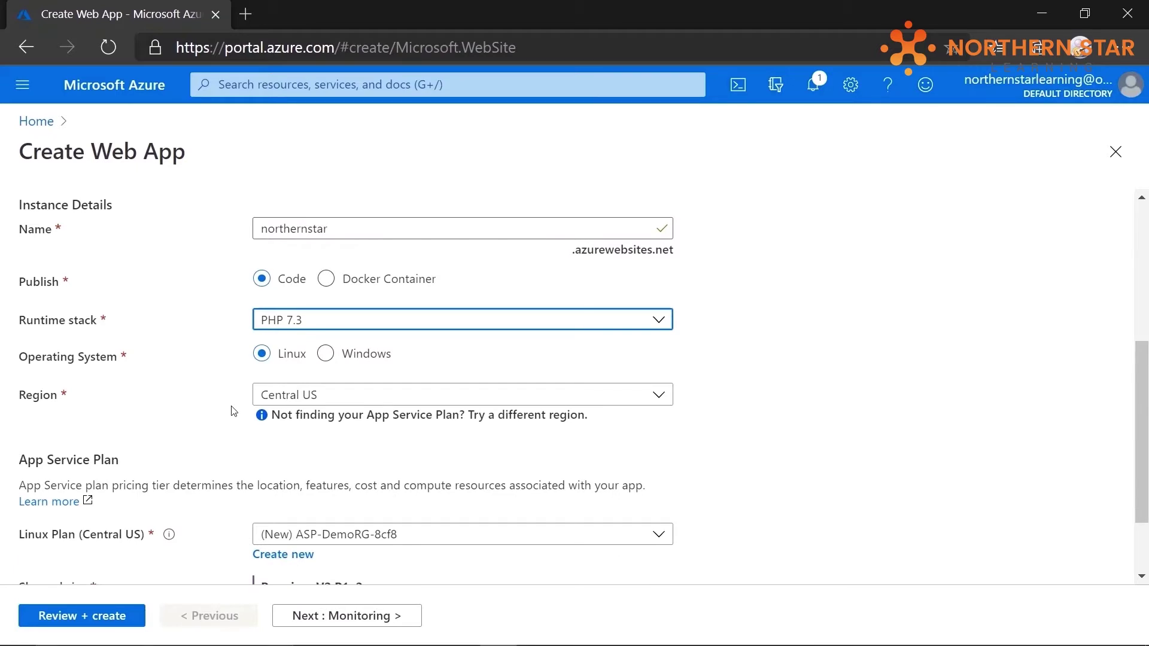
left_click(308, 399)
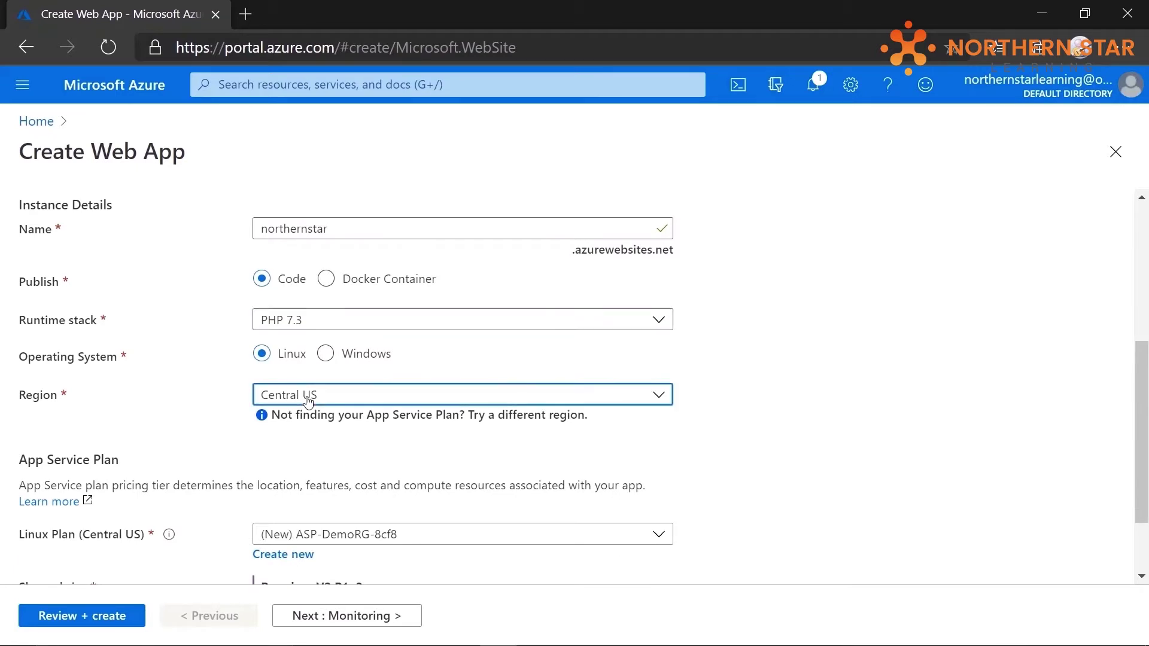
scroll(315, 329, "down", 3)
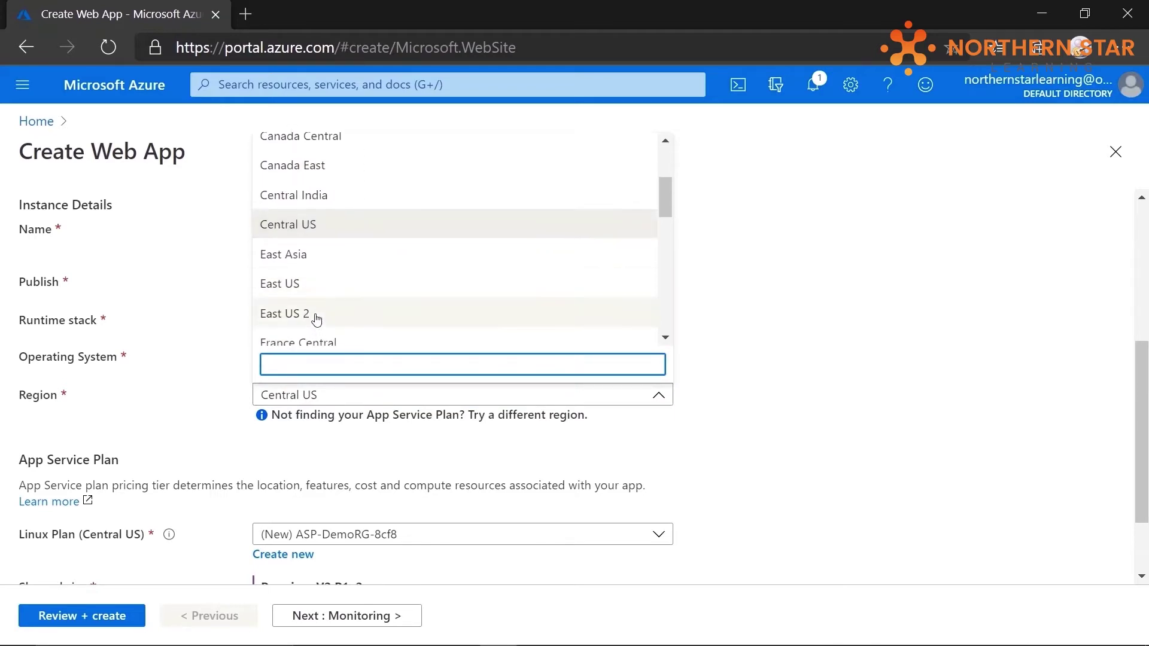
left_click(315, 316)
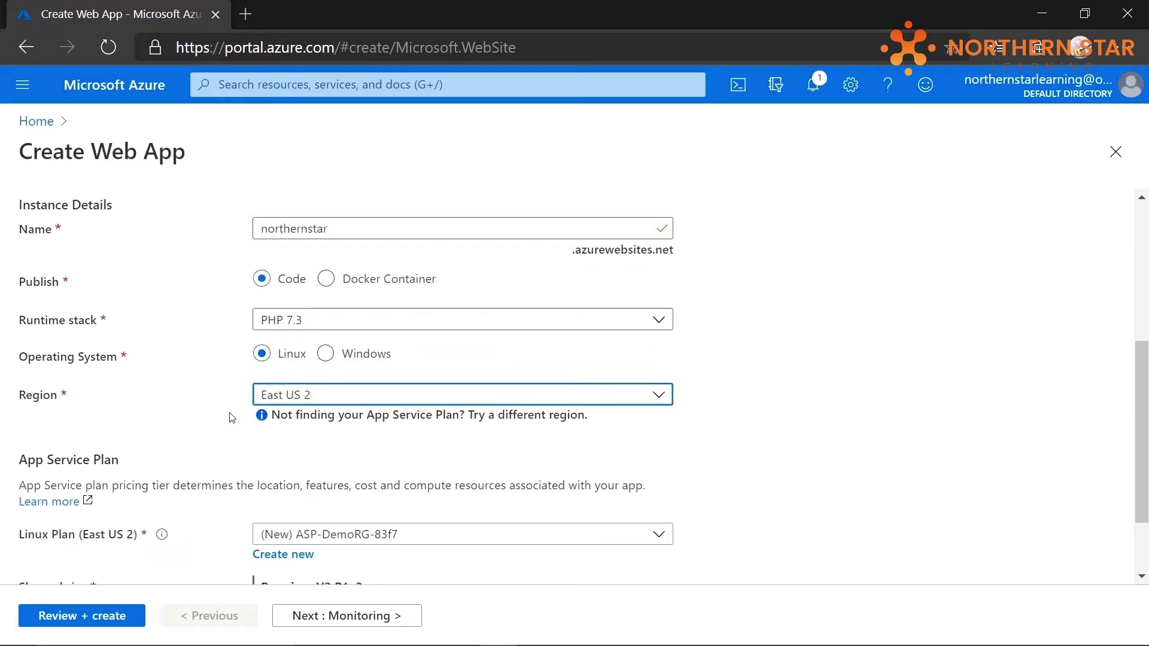
Create a new App Service plan named Demo-App-Service-Plan for the web app
scroll(232, 418, "down", 2)
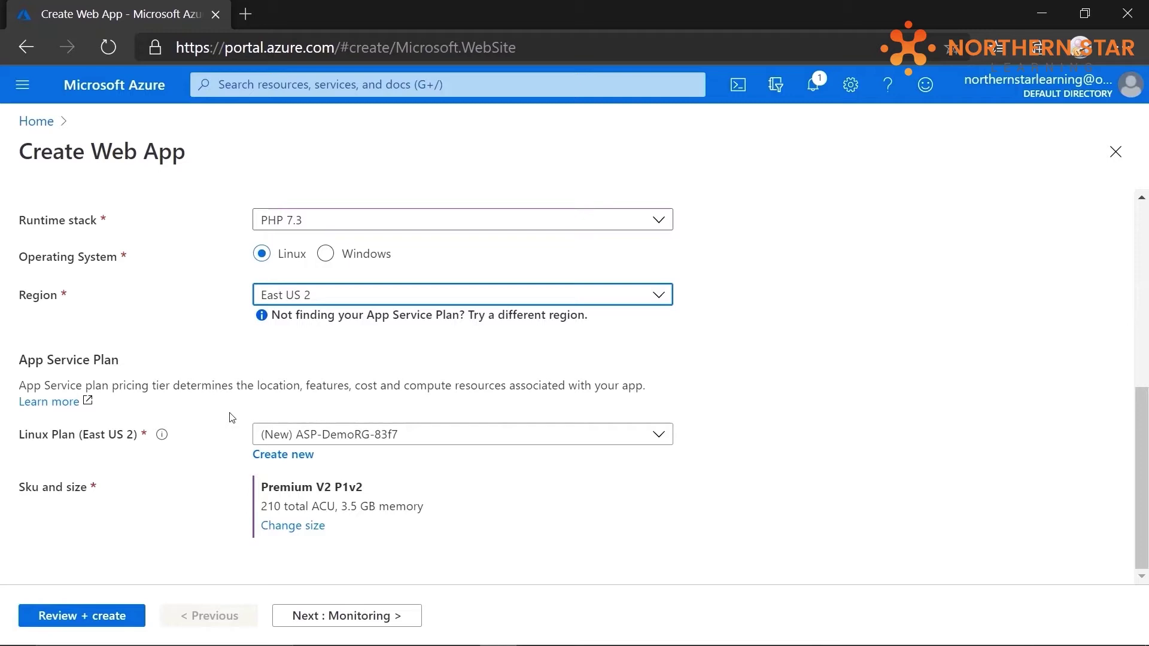
left_click(292, 465)
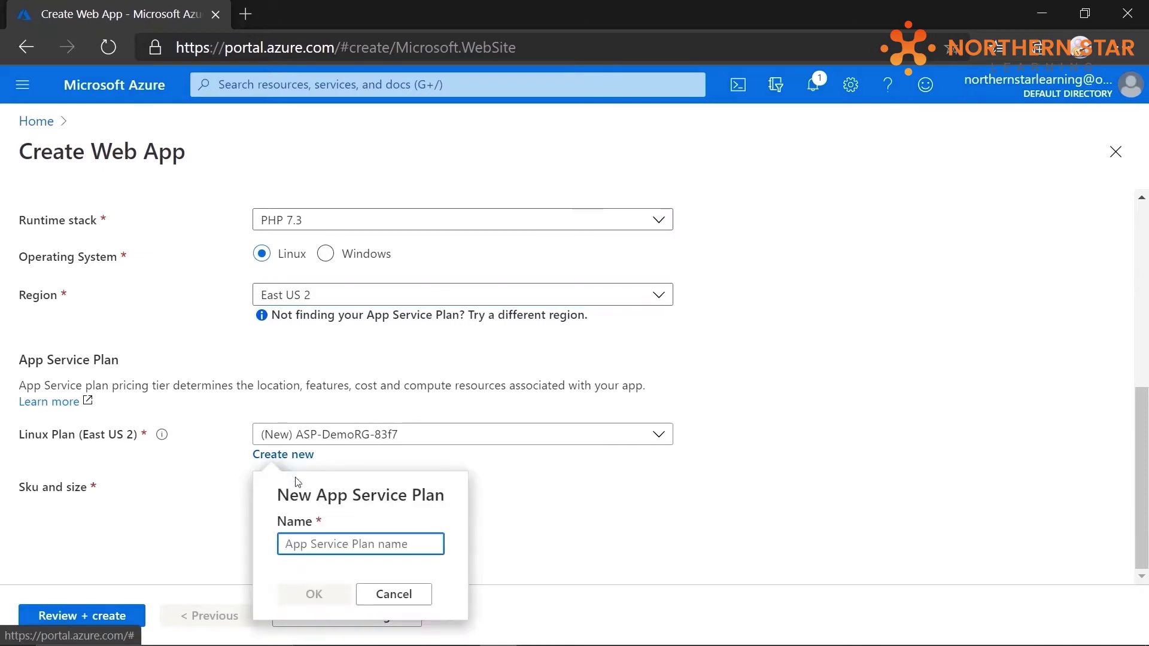
type("Demo-App")
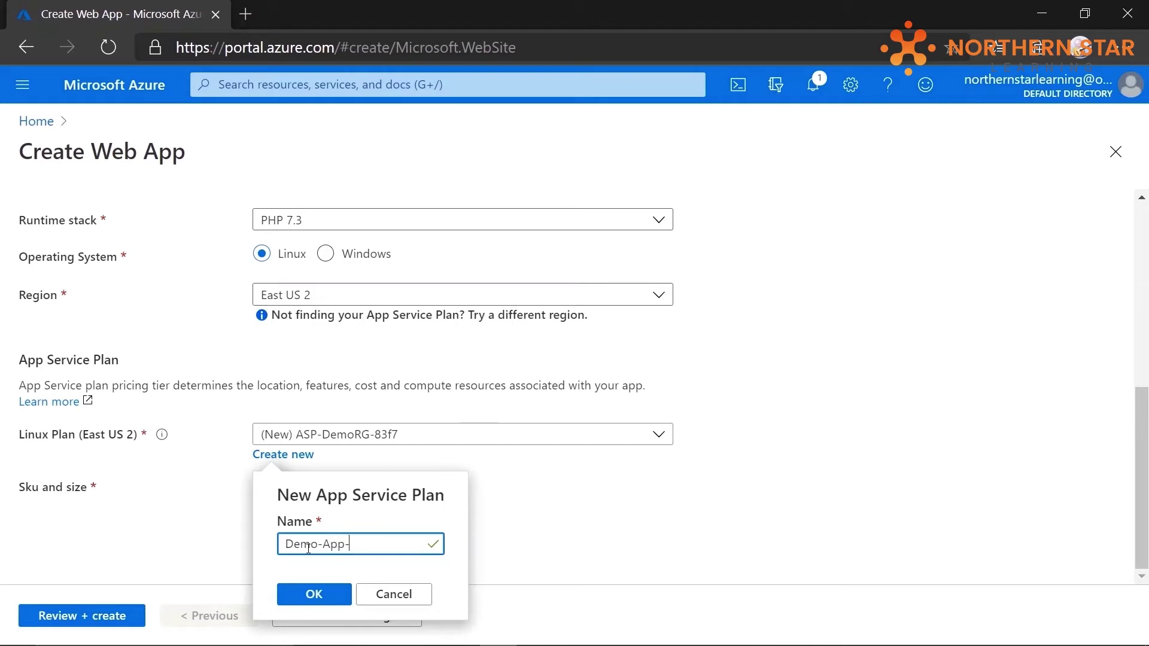
type("-s")
key("BackSpace")
type("Service-Plan")
left_click(311, 595)
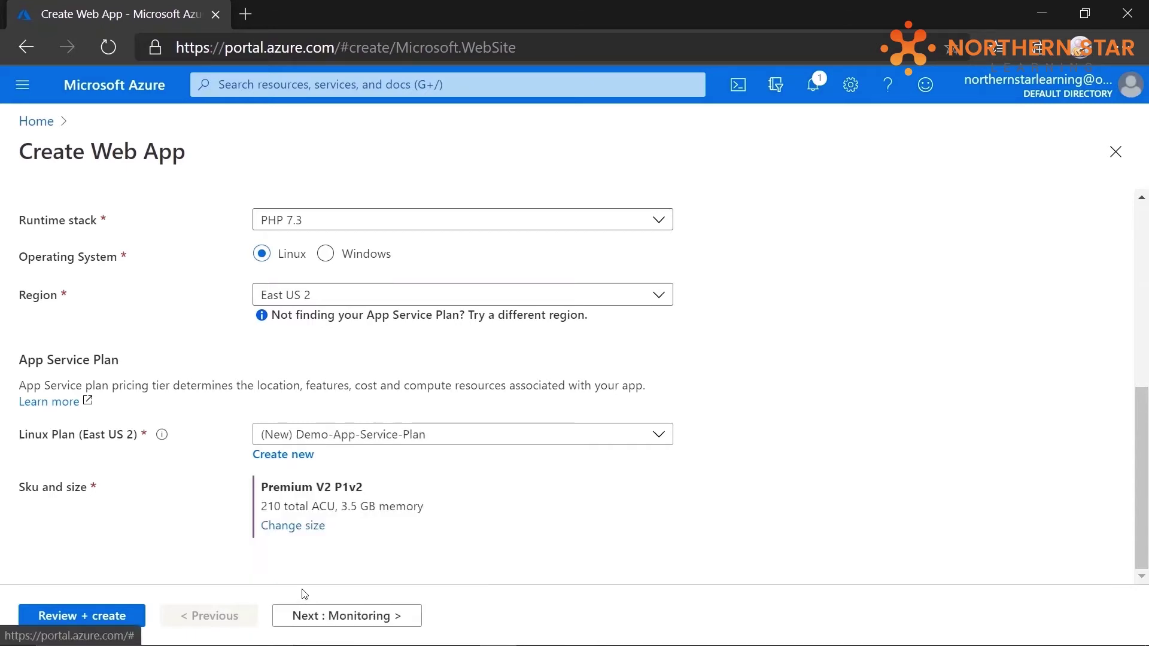
Change the plan's size to the free F1 tier from the Dev / Test pricing options
left_click(303, 527)
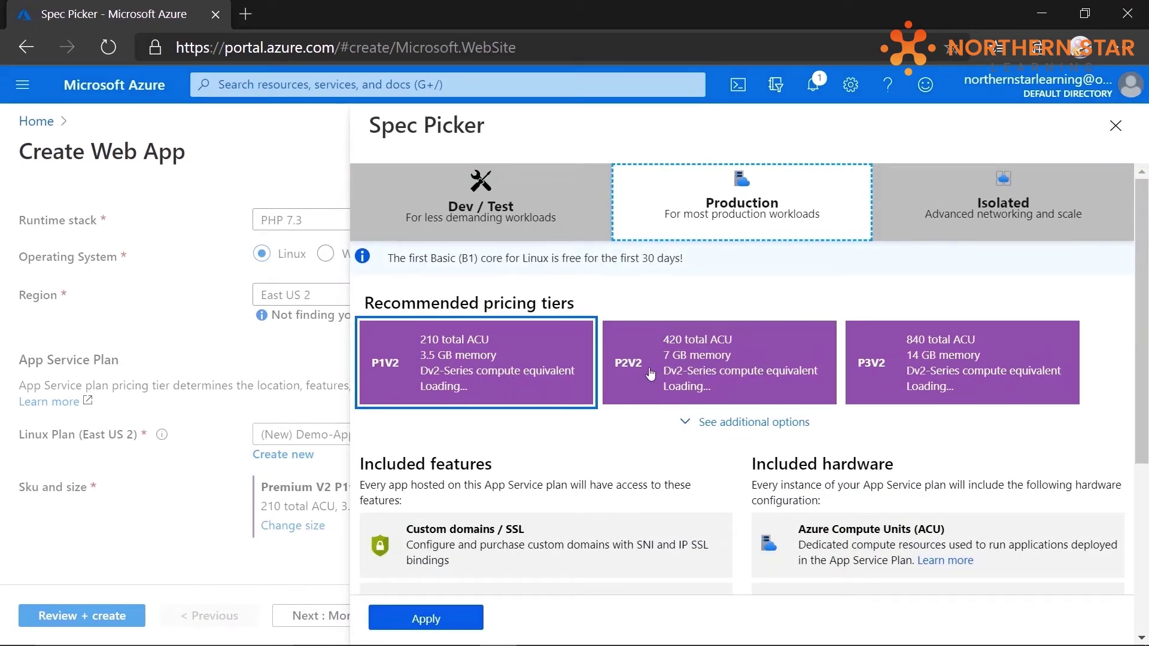
left_click(492, 220)
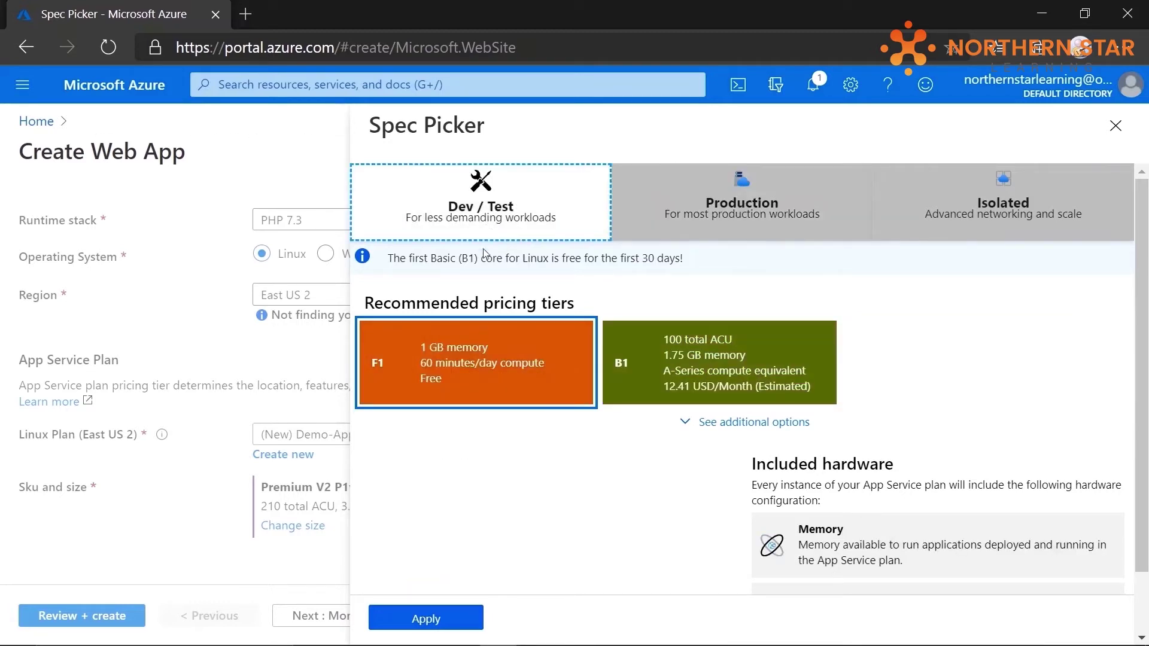
left_click(475, 371)
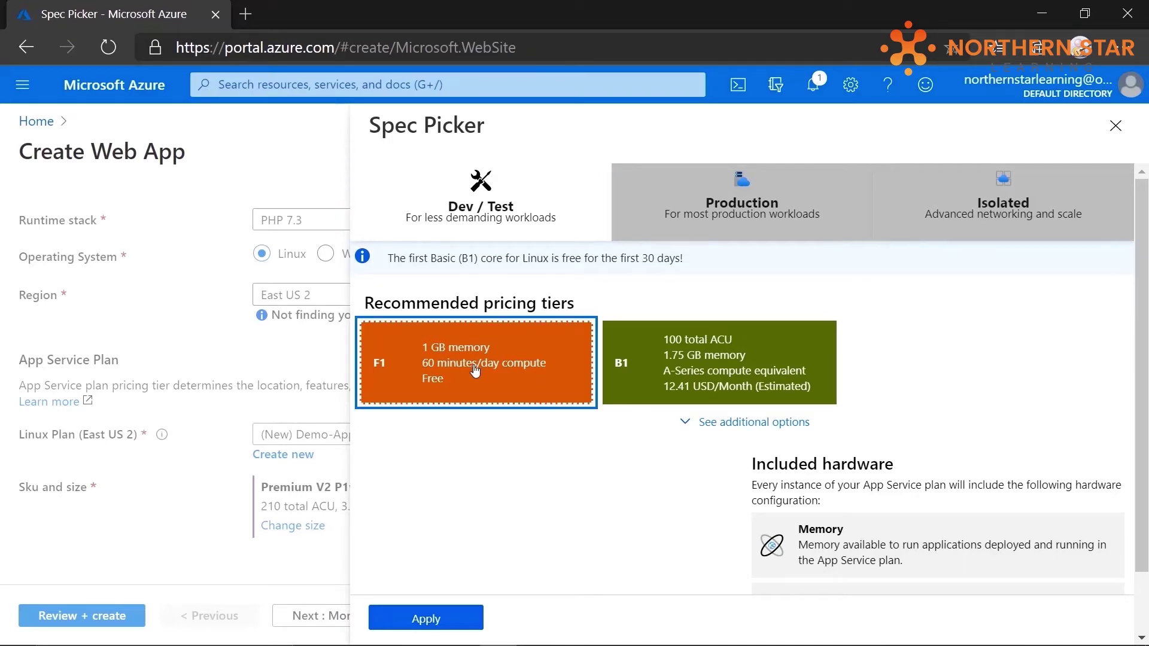
left_click(436, 621)
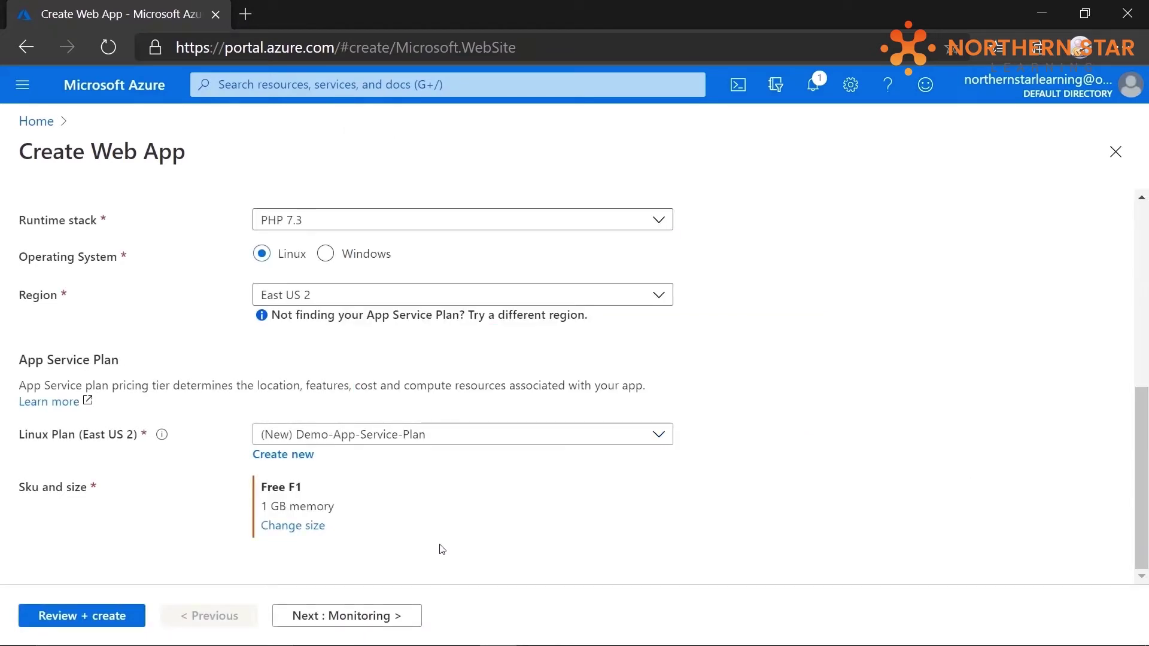
Leave the monitoring and tag settings at their defaults, review the configuration summary and create the web app
left_click(324, 623)
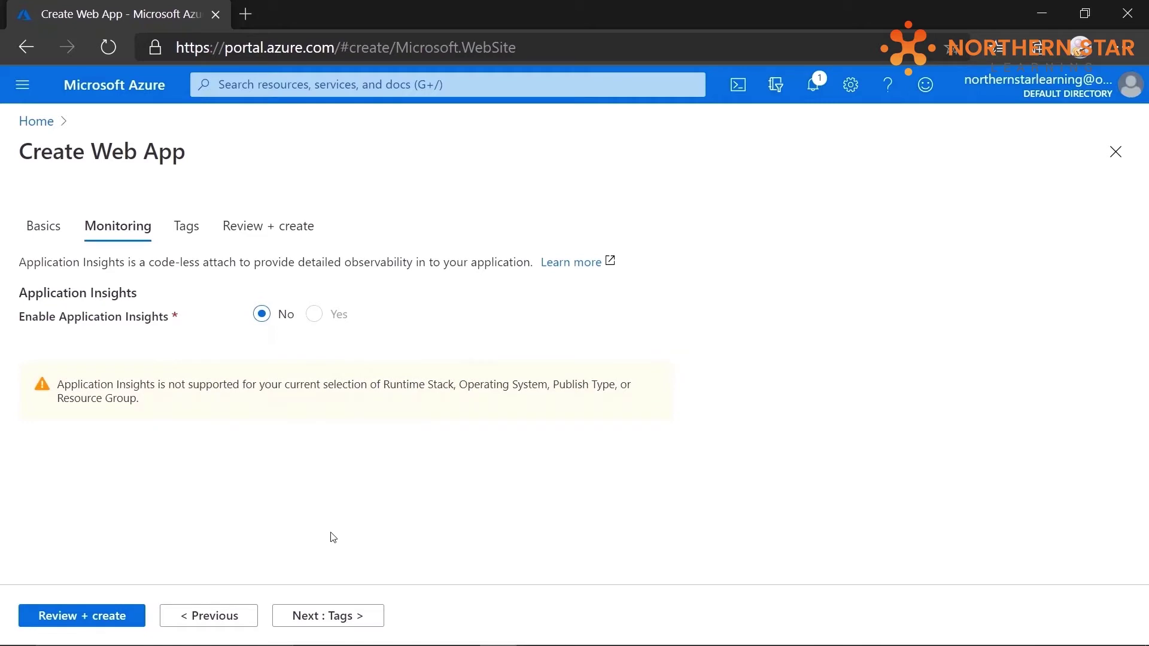
left_click(323, 622)
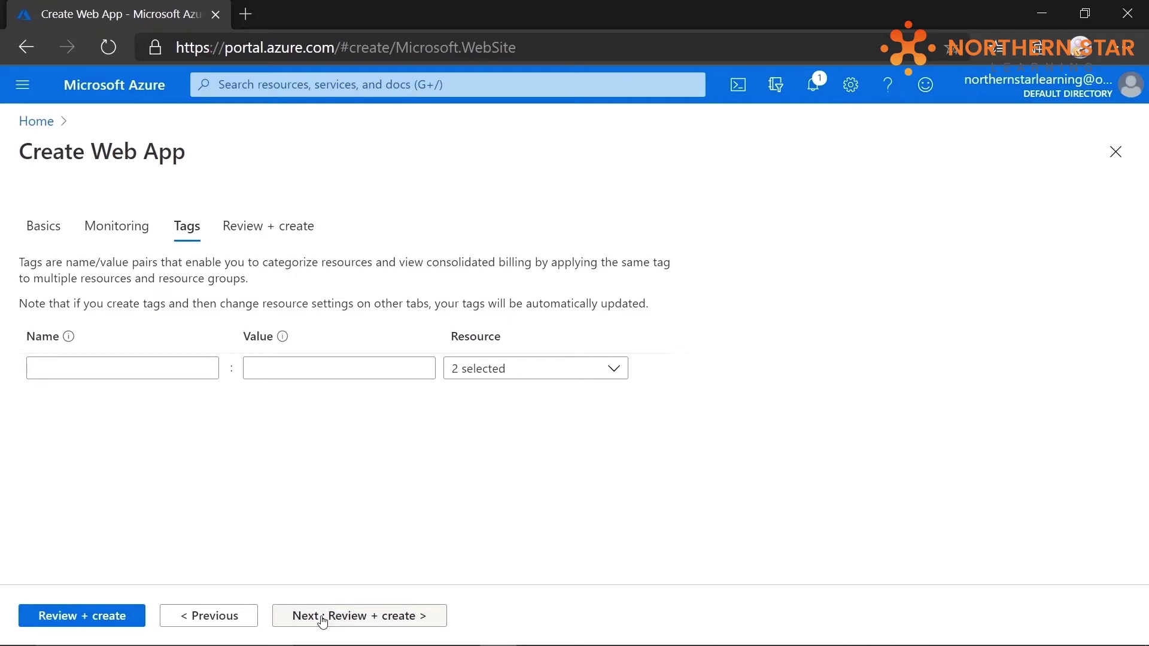
left_click(323, 622)
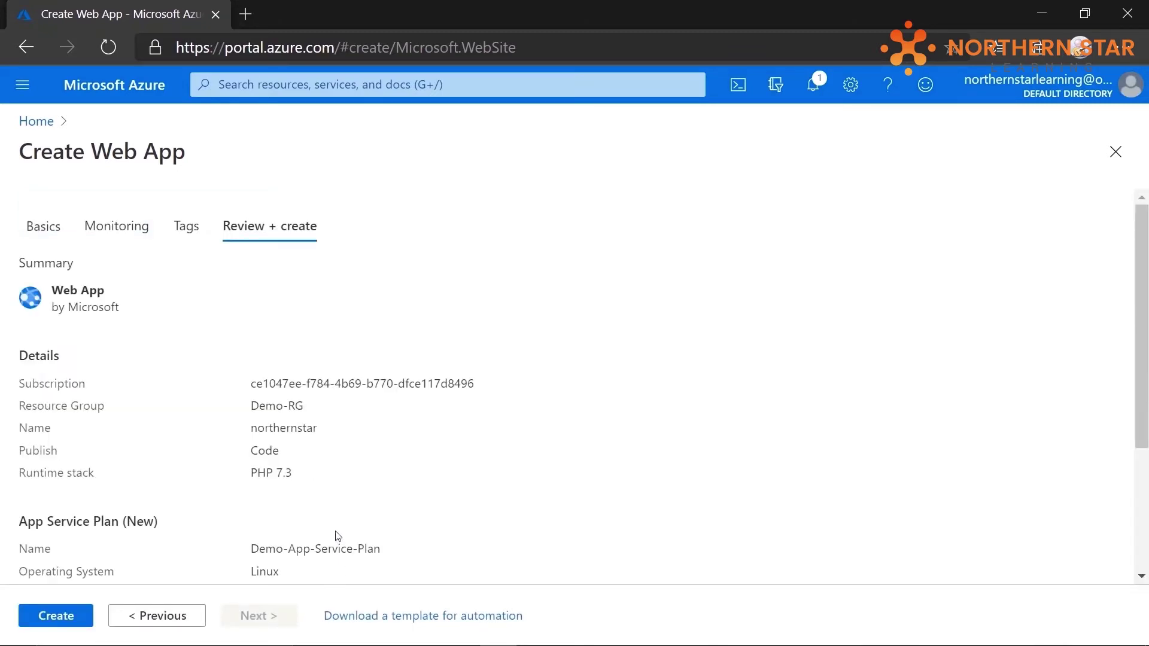
scroll(338, 535, "down", 3)
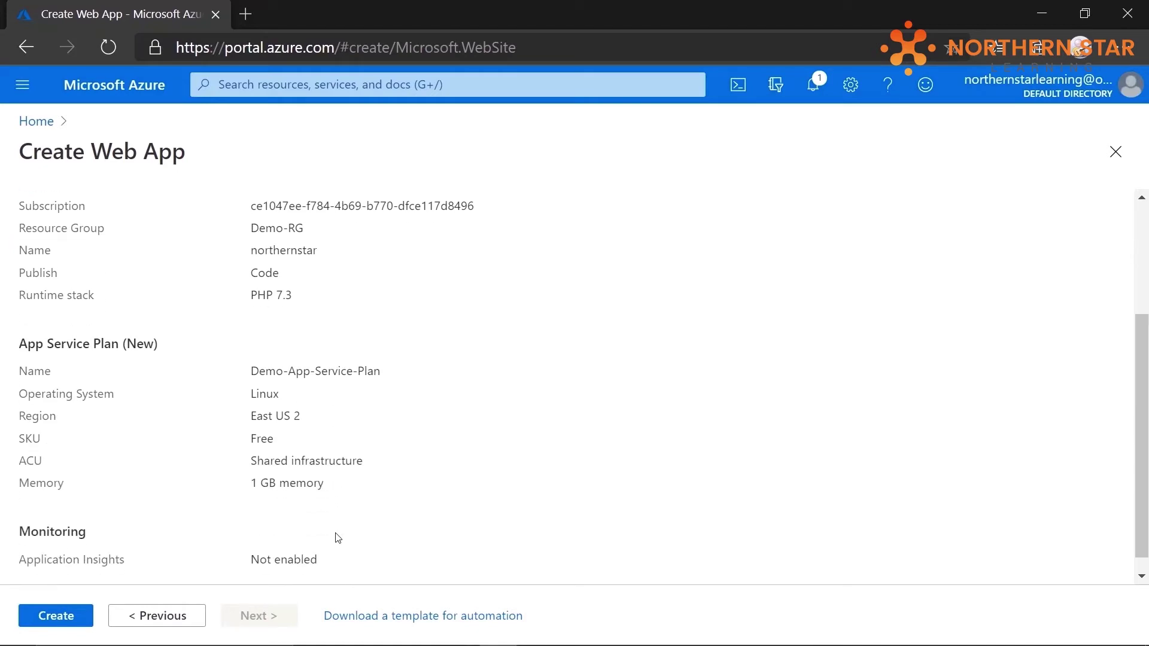
left_click(72, 625)
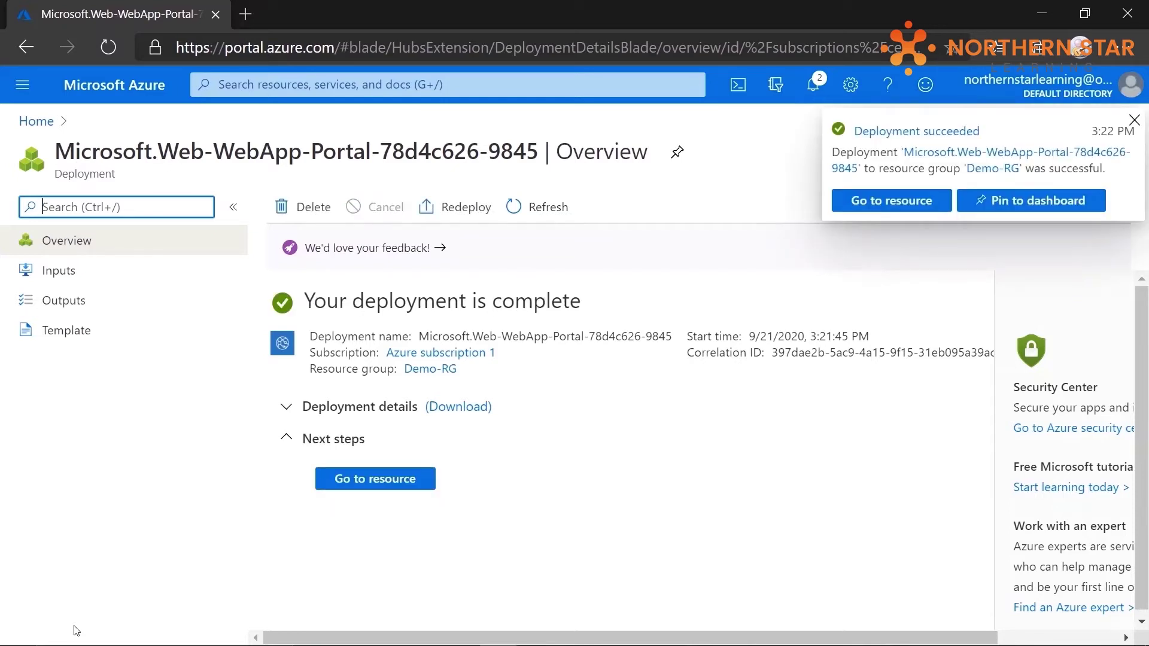
Open the deployed northernstar app's overview and check its status and URL
left_click(875, 207)
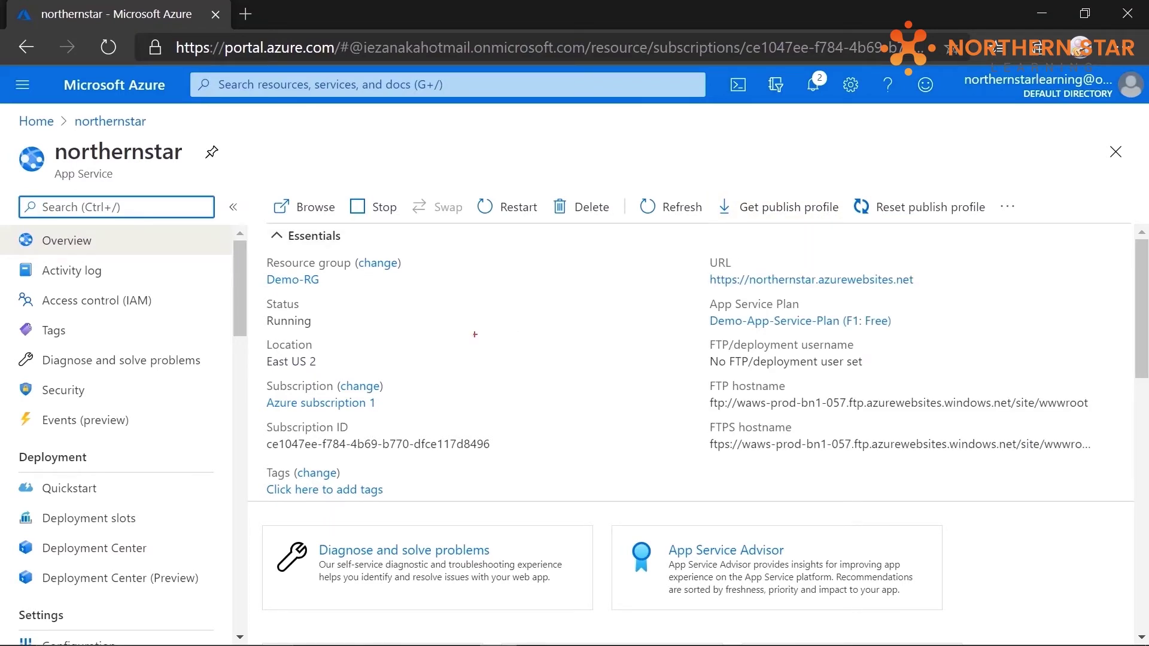
mouse_move(257, 291)
left_mouse_down()
mouse_move(297, 350)
mouse_move(353, 350)
mouse_move(348, 337)
left_mouse_up()
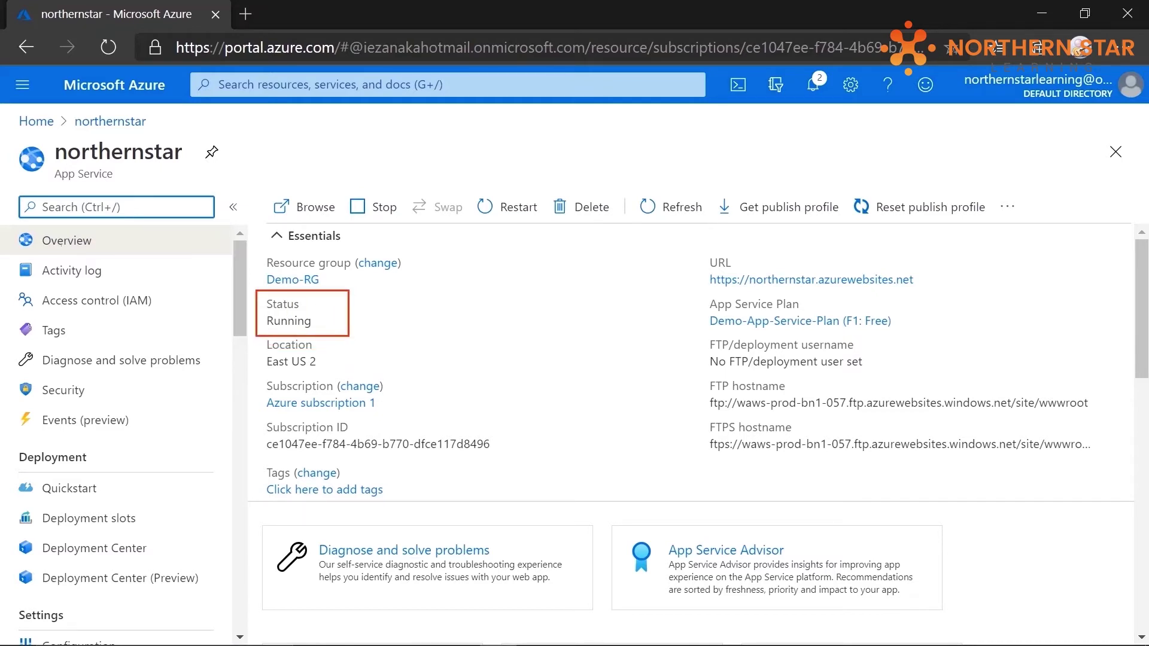
mouse_move(698, 252)
left_mouse_down()
mouse_move(826, 307)
mouse_move(922, 296)
left_mouse_up()
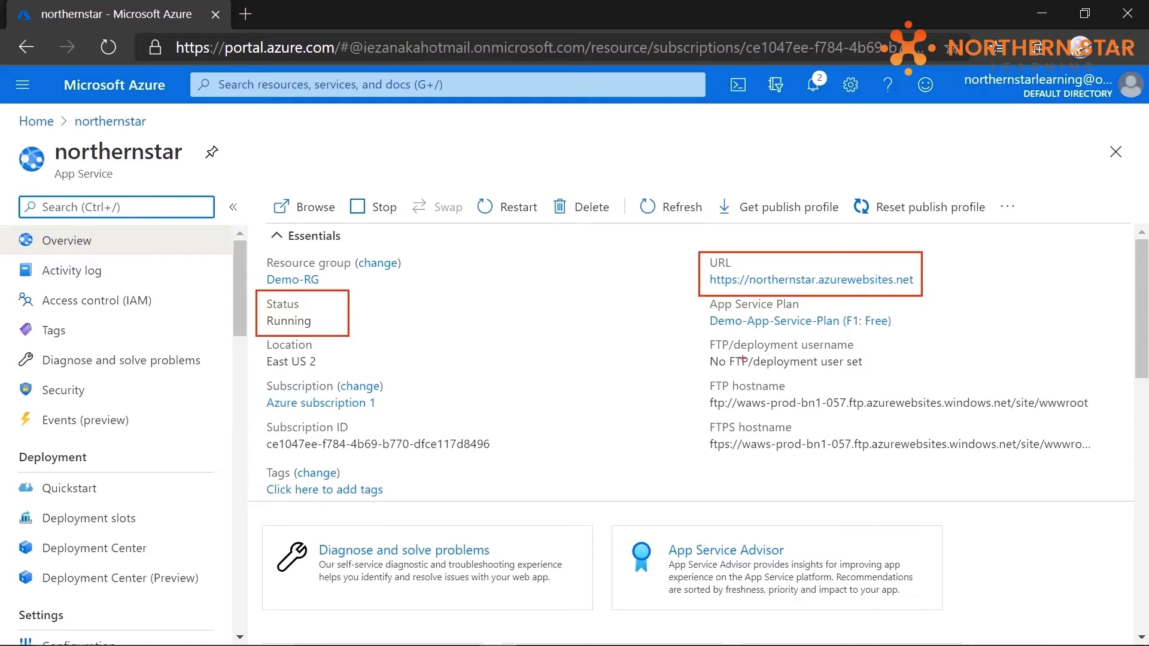
key("Escape")
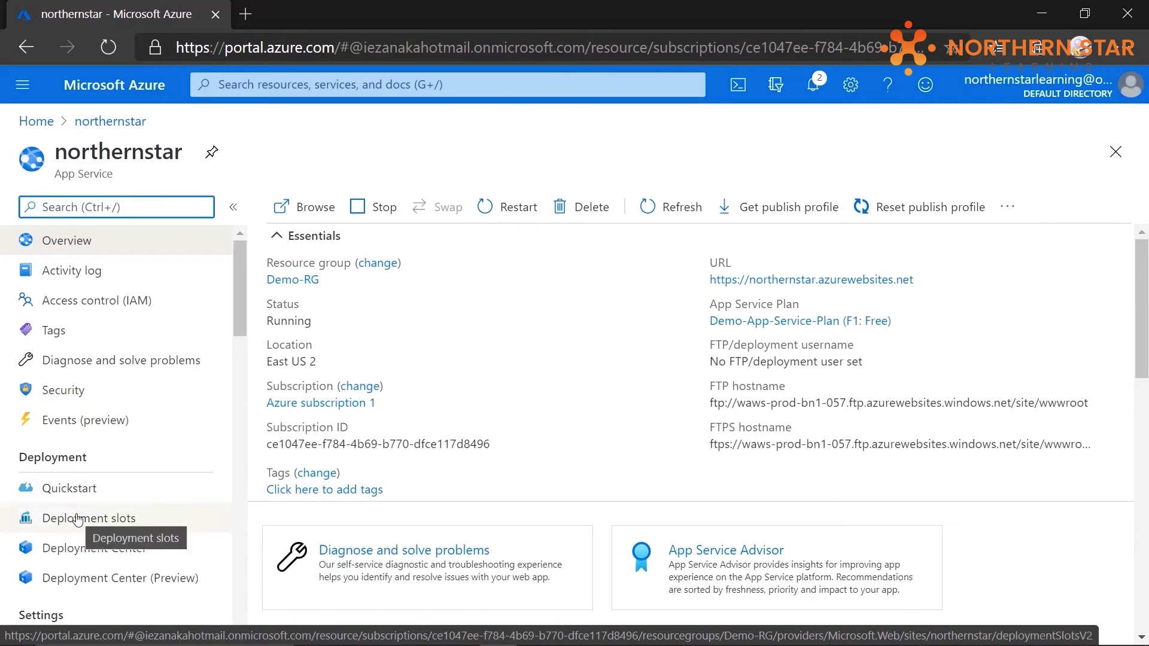
Open the northernstar app's Deployment Center and review the available continuous and manual deployment options
left_click(74, 547)
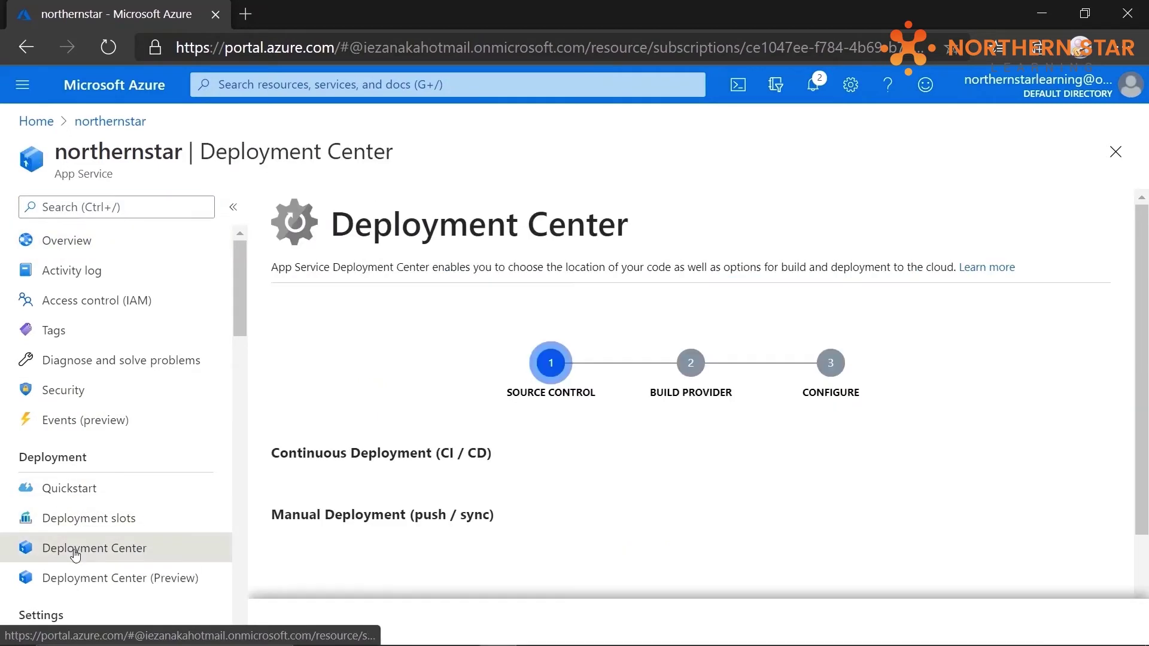
scroll(592, 464, "down", 2)
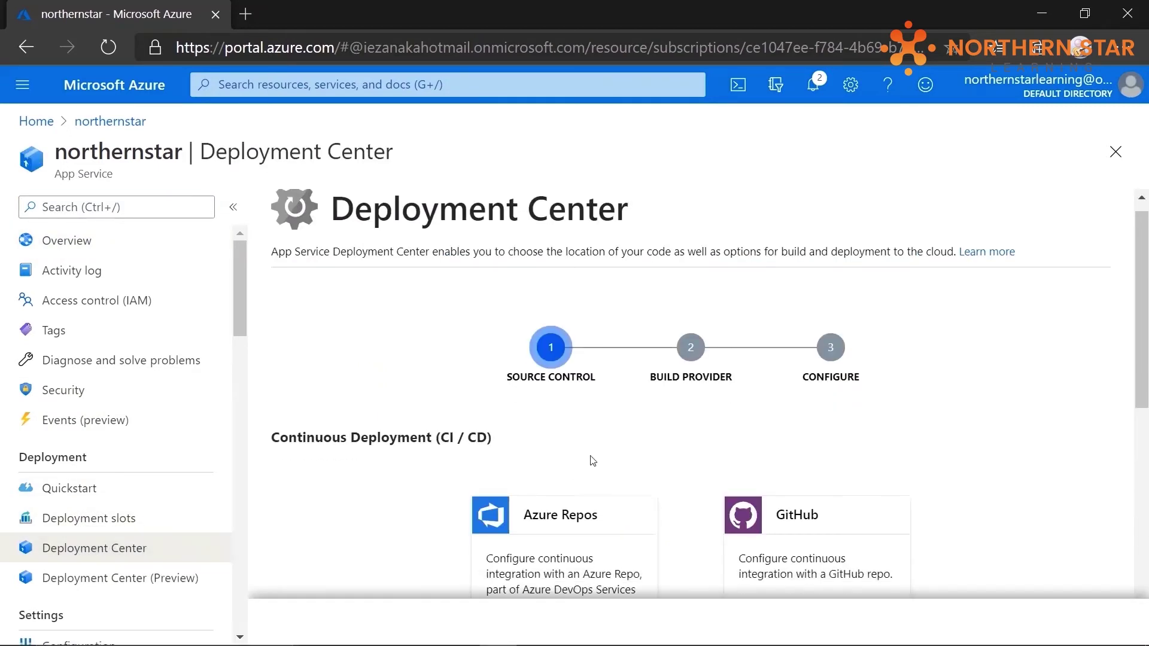
scroll(591, 461, "down", 1)
scroll(590, 460, "down", 1)
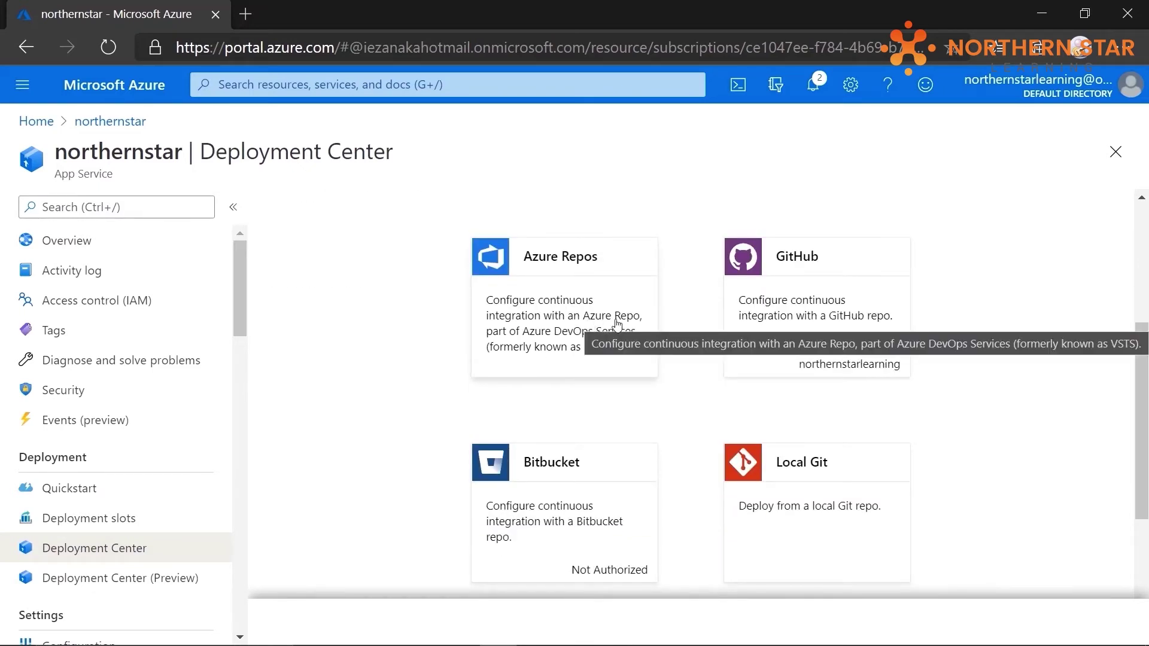
scroll(802, 326, "down", 1)
scroll(803, 326, "down", 2)
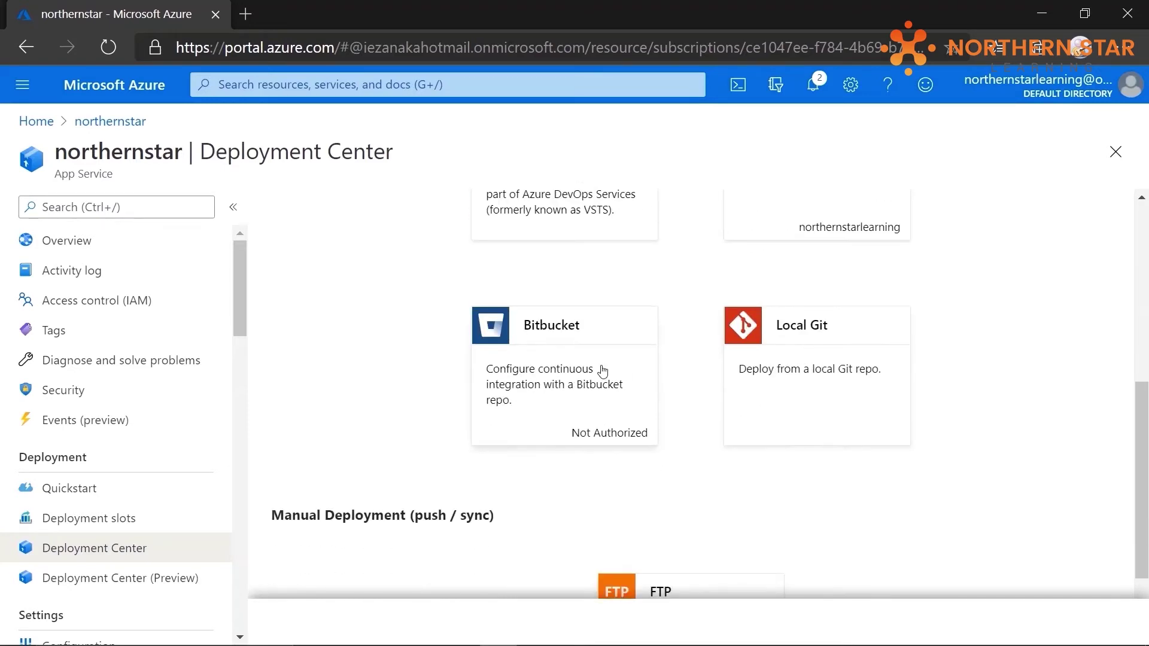
scroll(604, 373, "down", 2)
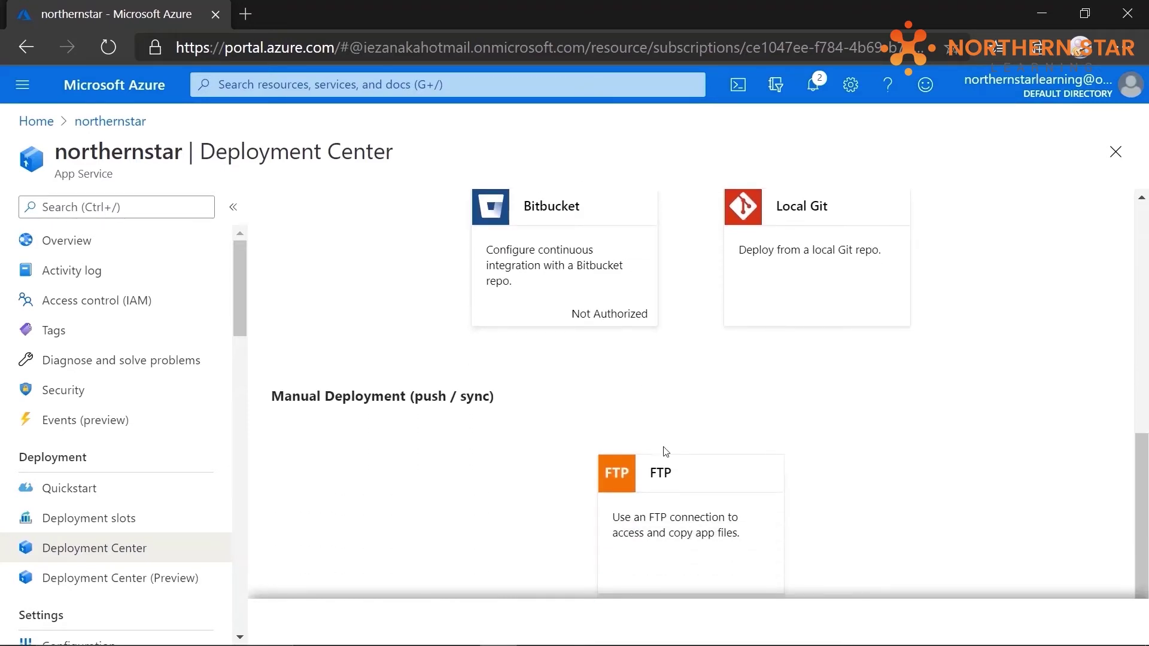
Open the dashboard for manual FTP deployment, review the FTPS endpoint and app credentials, and close it
left_click(686, 529)
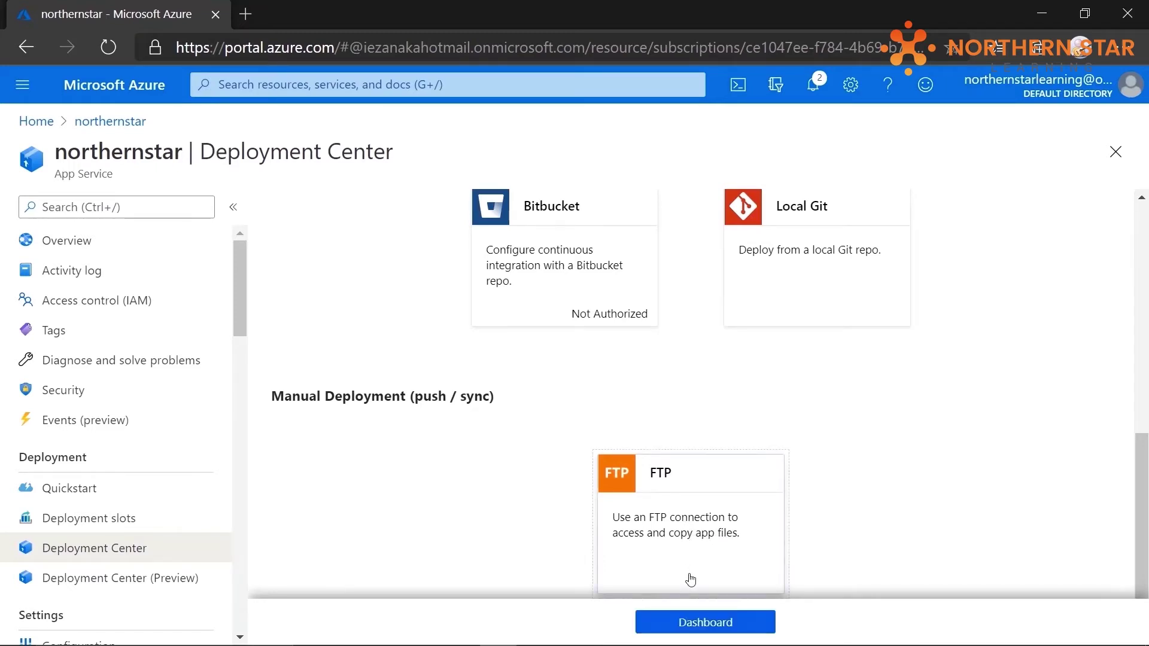
left_click(694, 622)
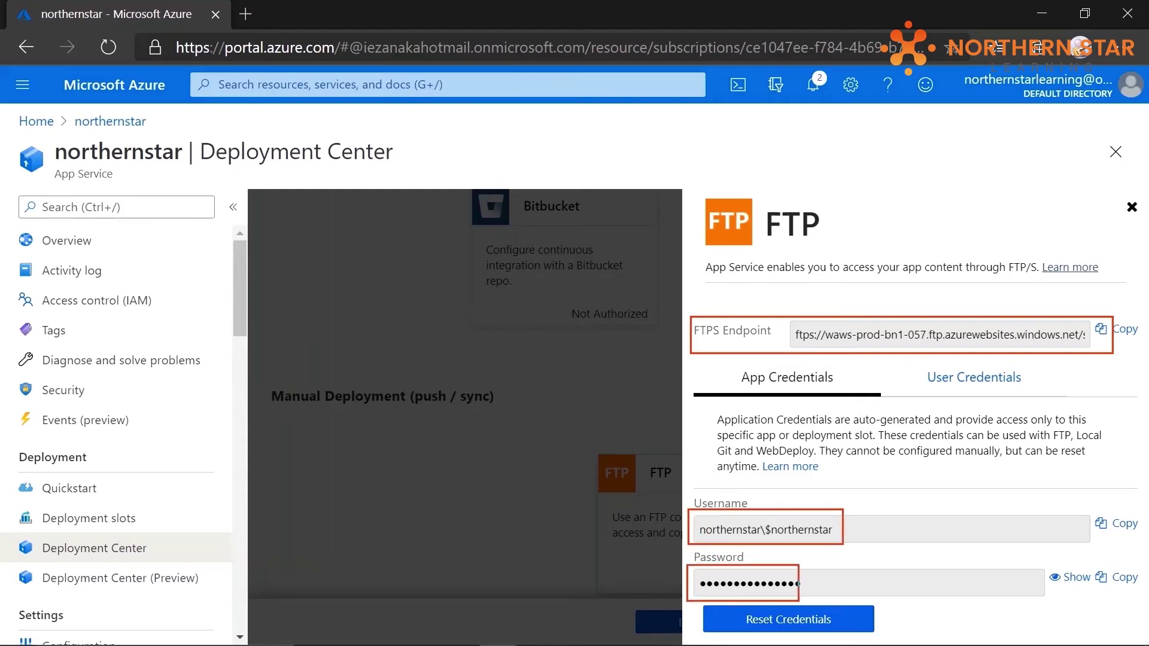
left_click(1131, 206)
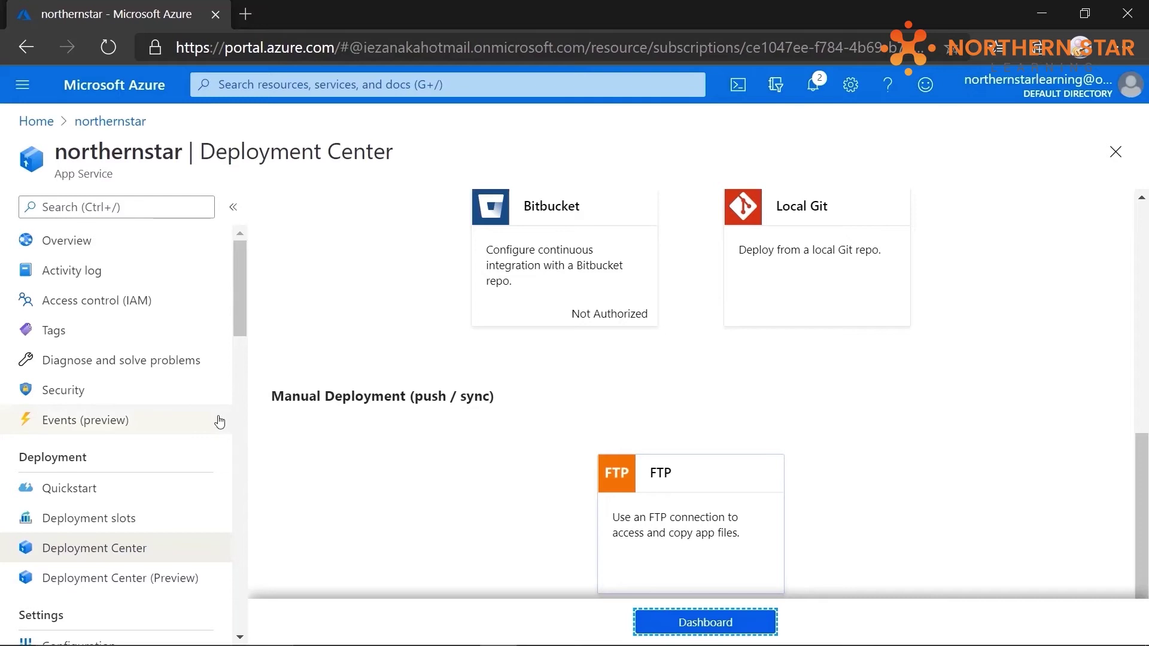
Set the FTP state to FTPS only in the general settings of the app's configuration
scroll(143, 508, "down", 3)
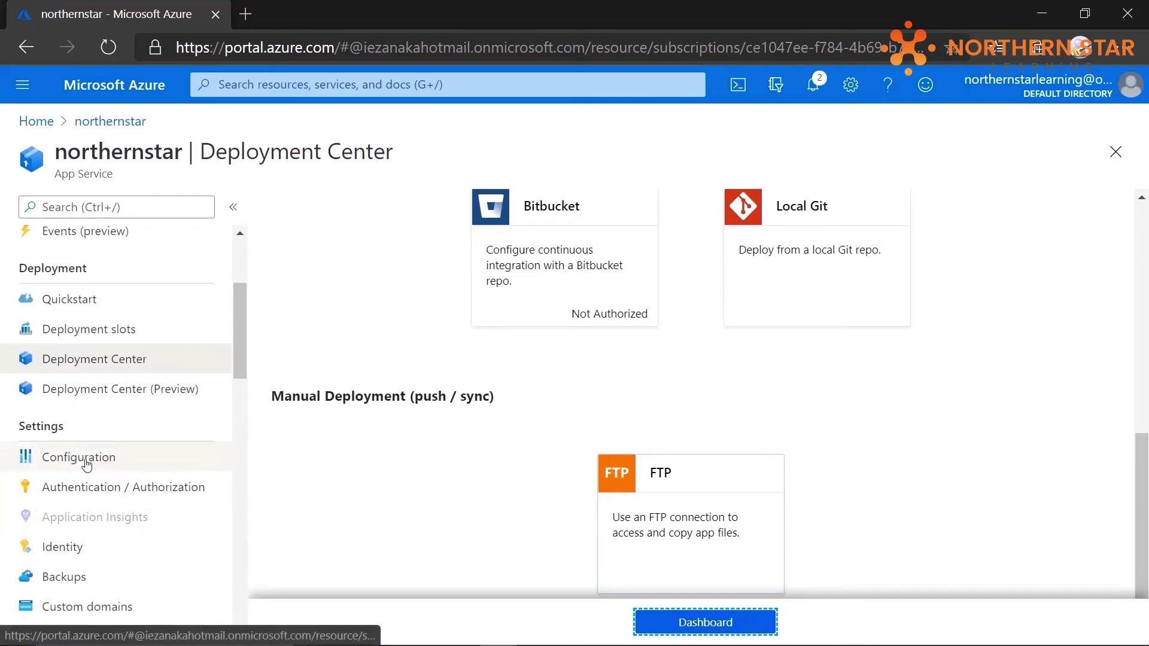
left_click(86, 463)
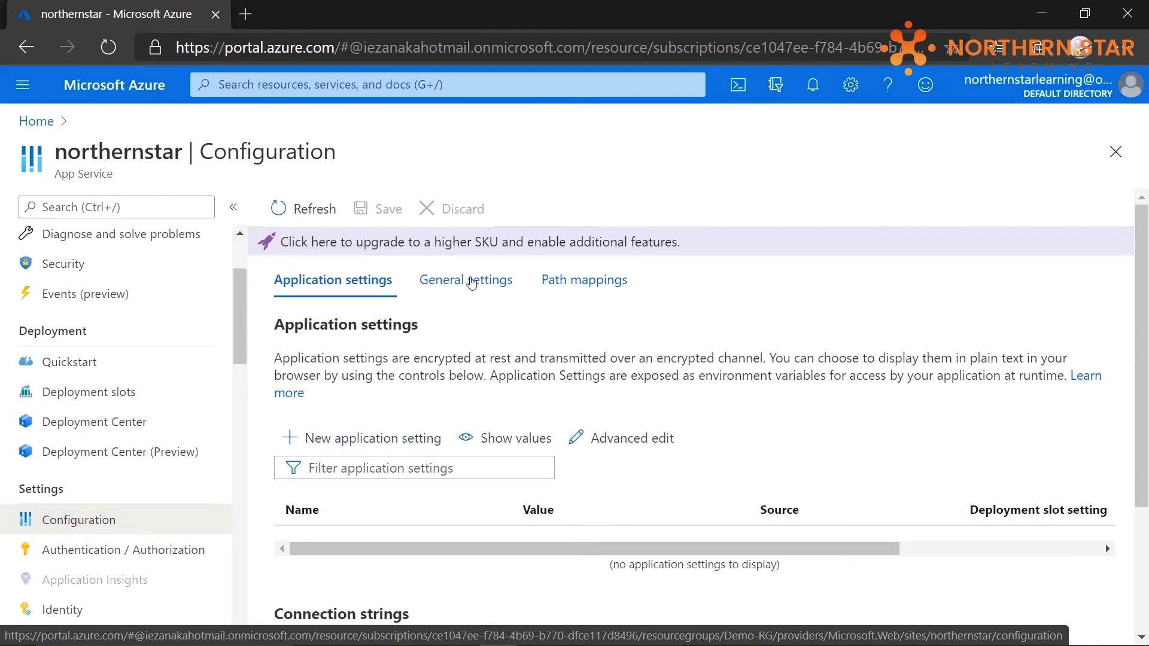
left_click(471, 283)
scroll(458, 431, "down", 1)
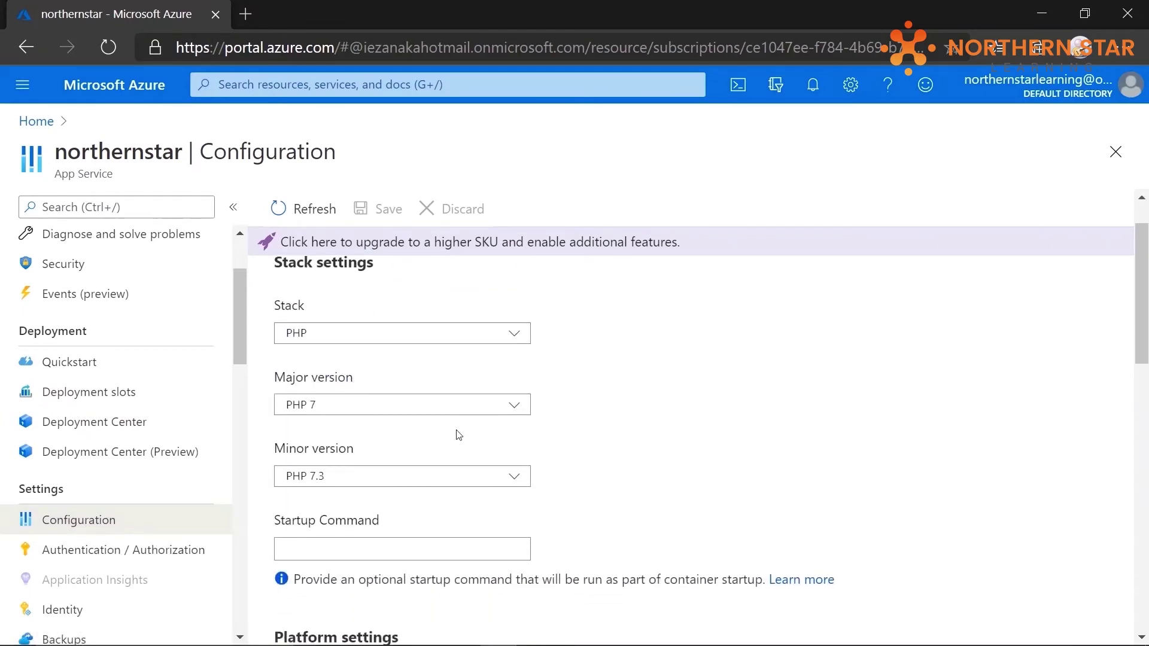
scroll(459, 435, "down", 5)
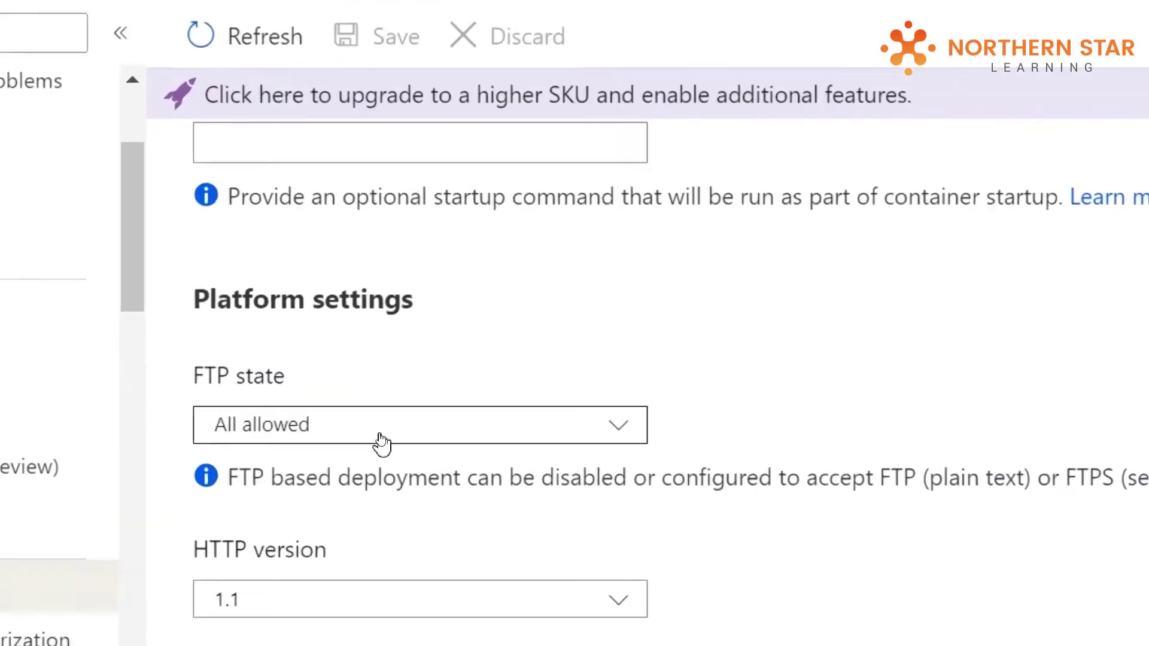
left_click(381, 442)
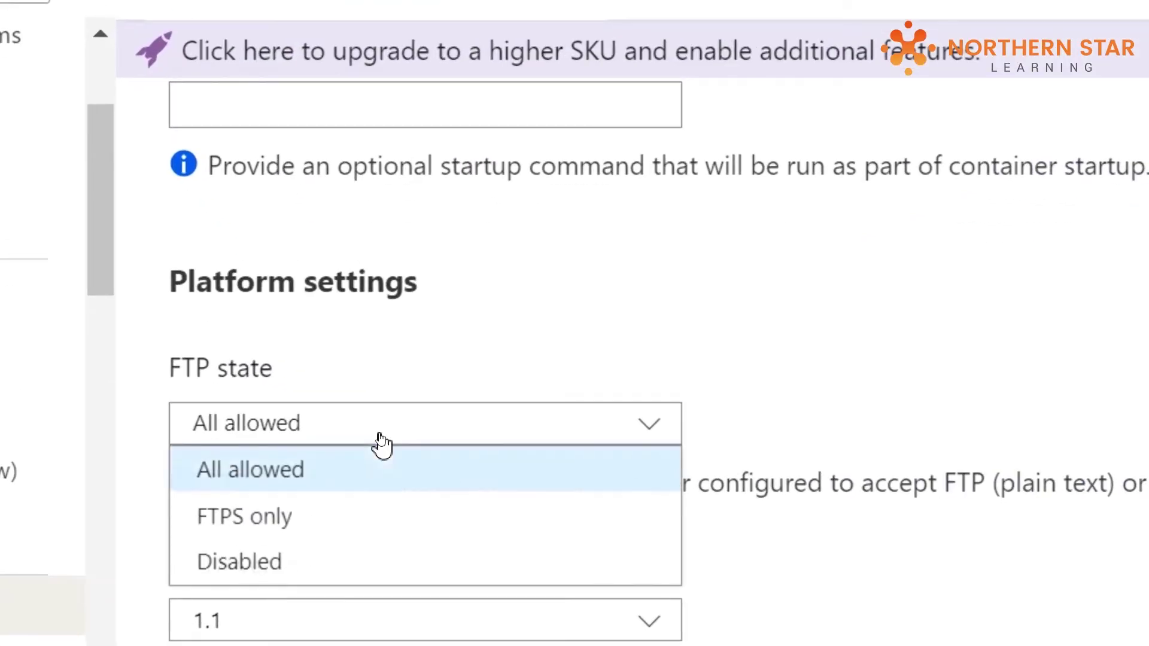
left_click(336, 527)
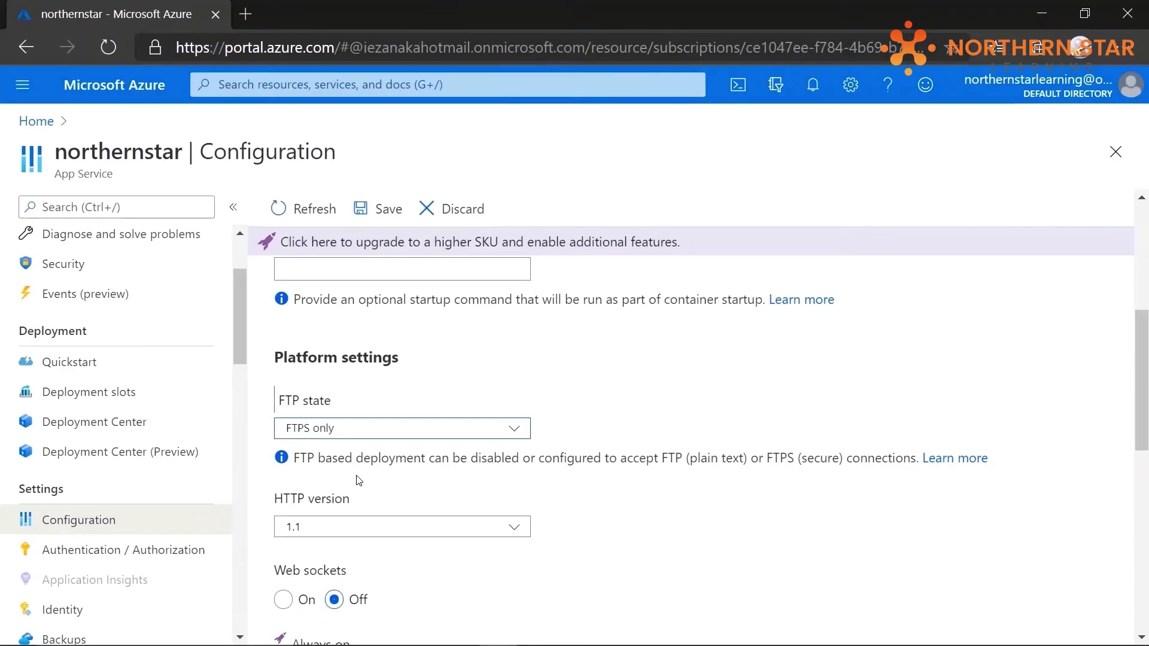
Review the remaining general settings, save the configuration changes and agree to the application restart
scroll(366, 482, "down", 7)
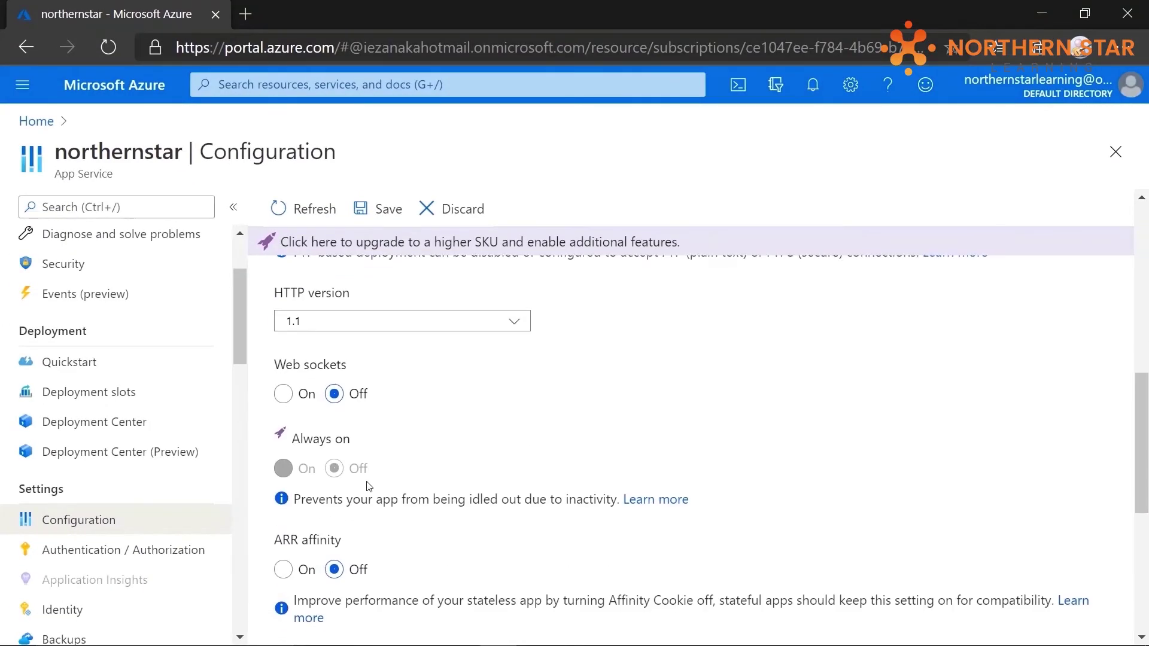
scroll(368, 483, "down", 3)
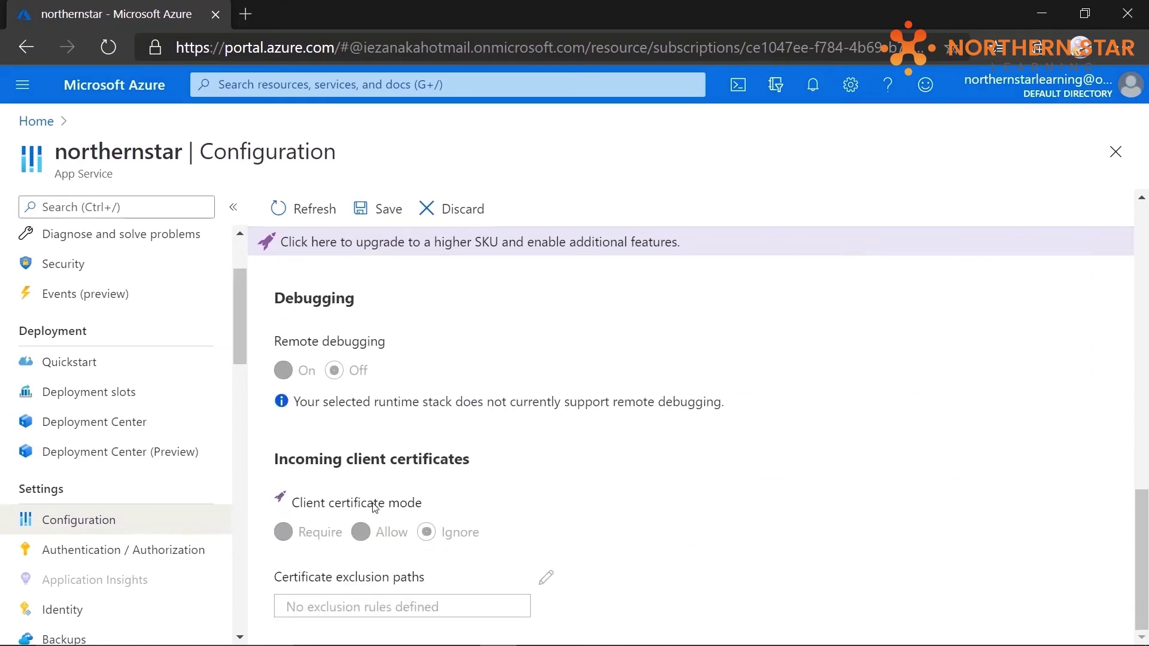
left_click(376, 215)
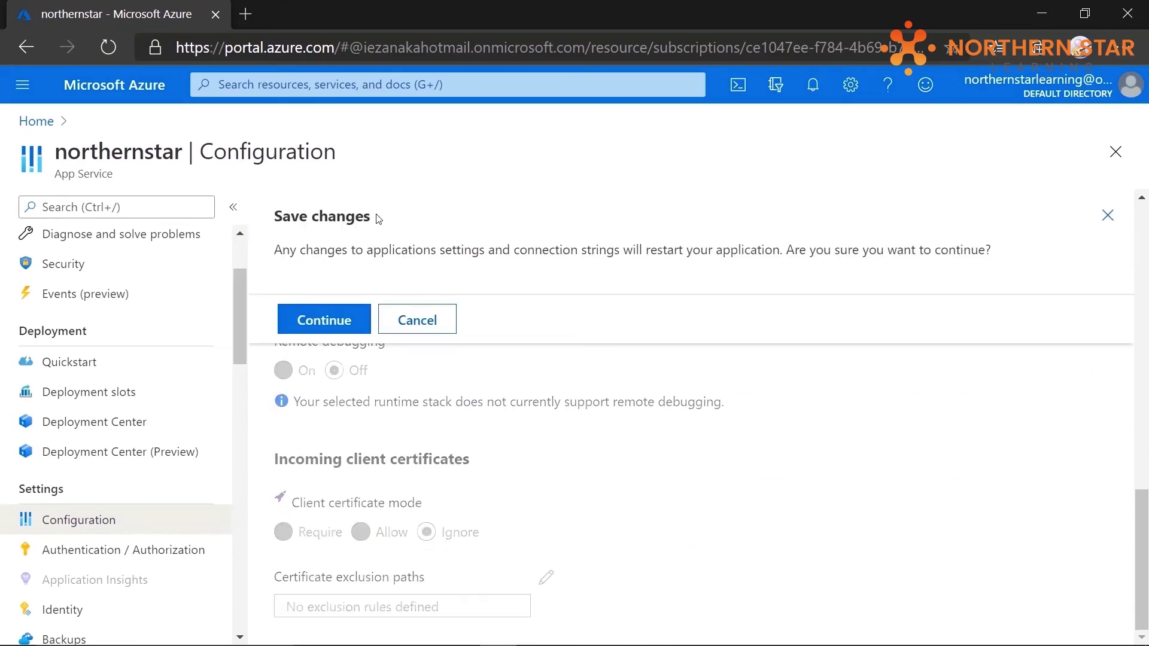
left_click(336, 320)
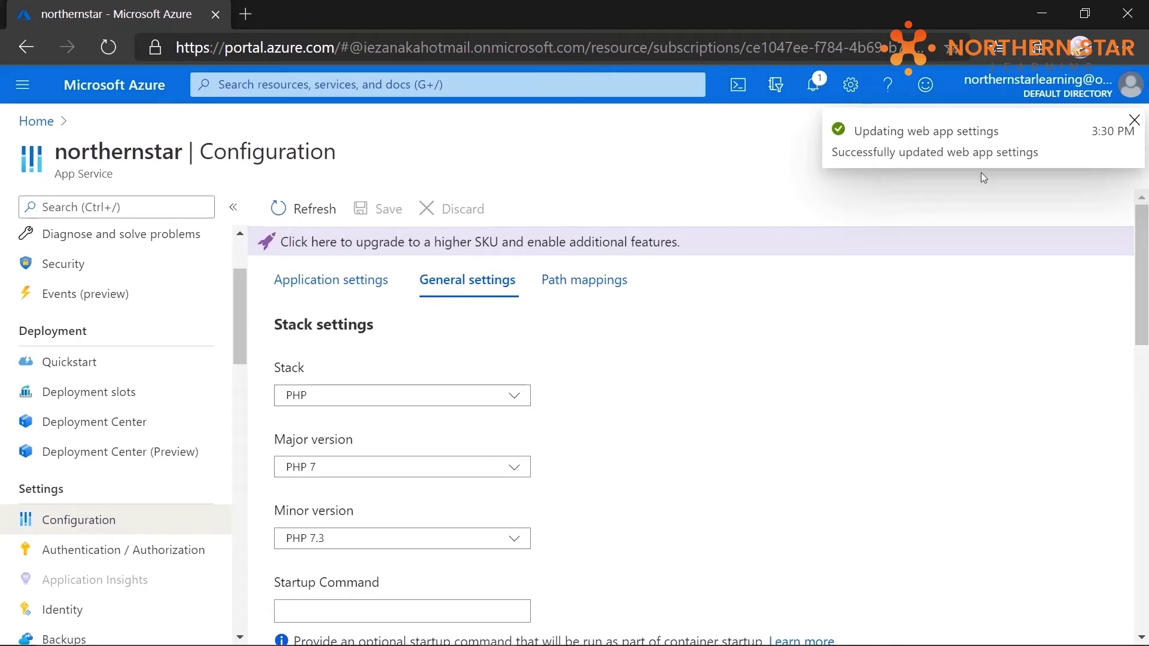
left_click(1134, 120)
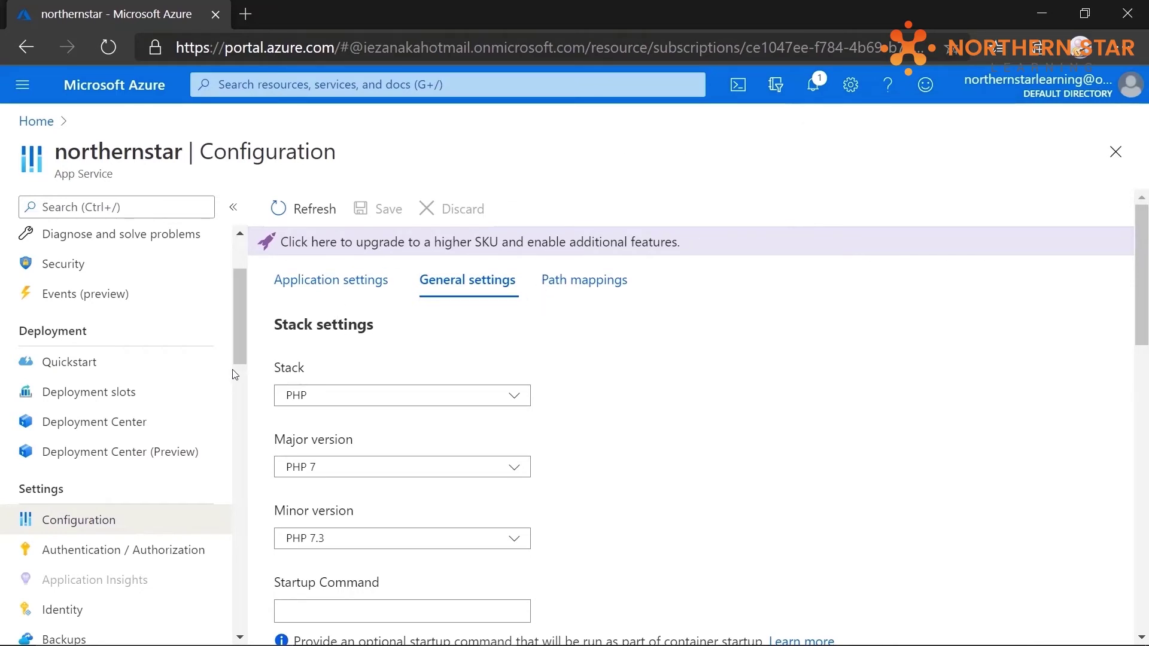
scroll(235, 375, "up", 1)
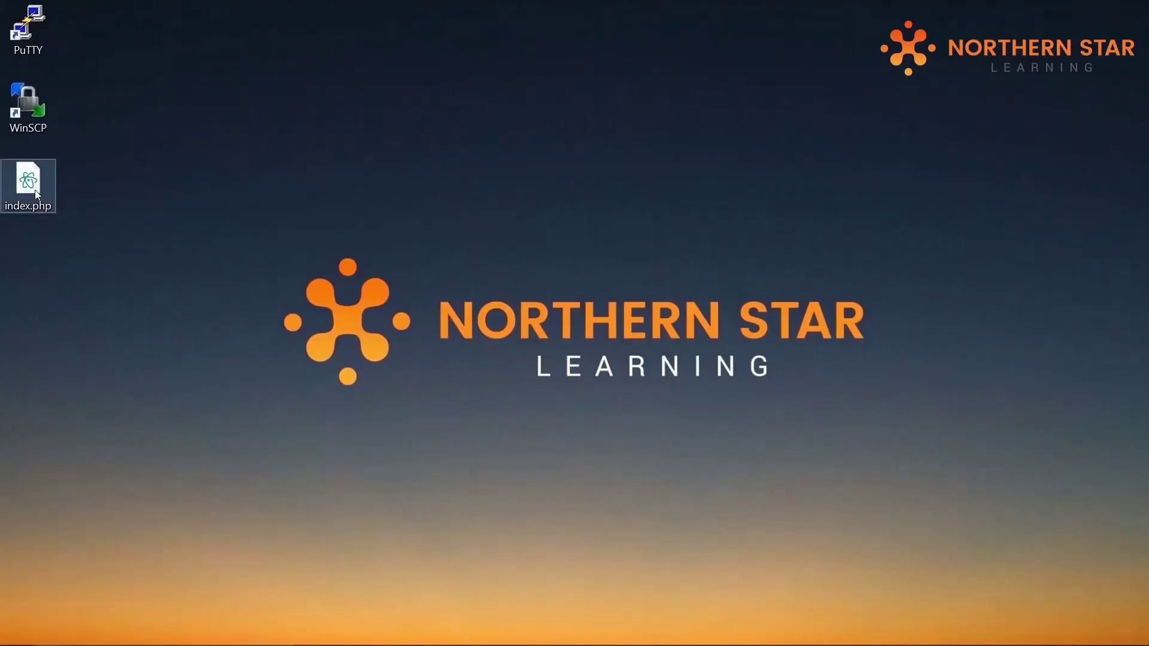
Open index.php from the desktop in Atom, examine its PHP code and close the editor
double_click(32, 192)
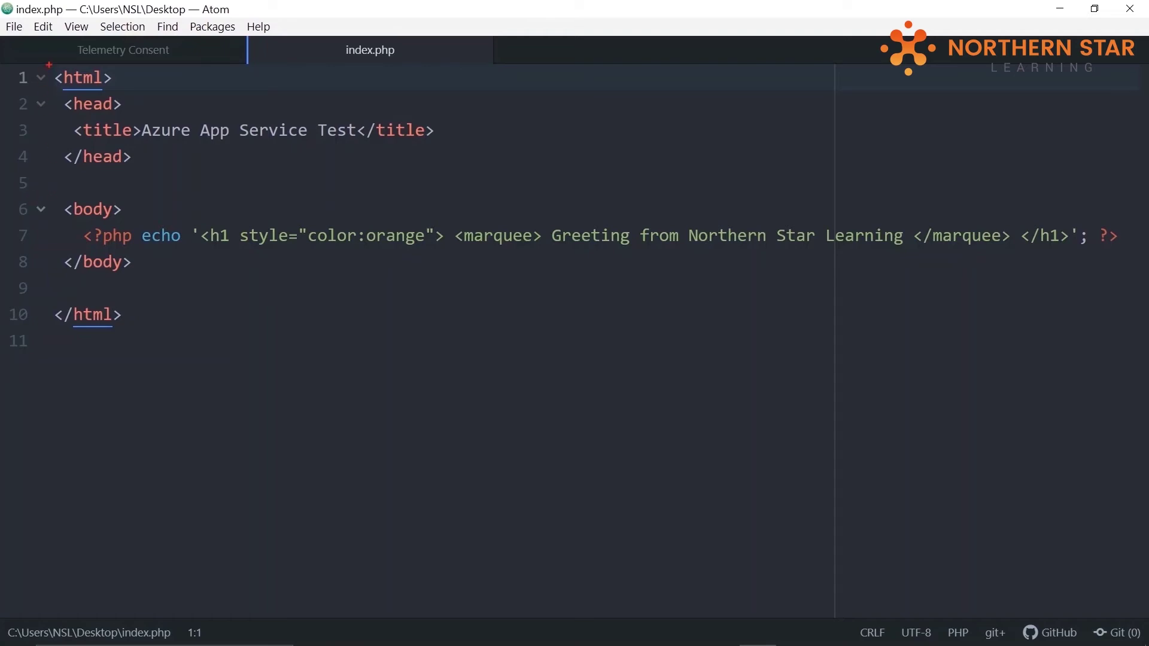
mouse_move(45, 63)
left_mouse_down()
mouse_move(57, 240)
mouse_move(832, 360)
mouse_move(1129, 361)
left_mouse_up()
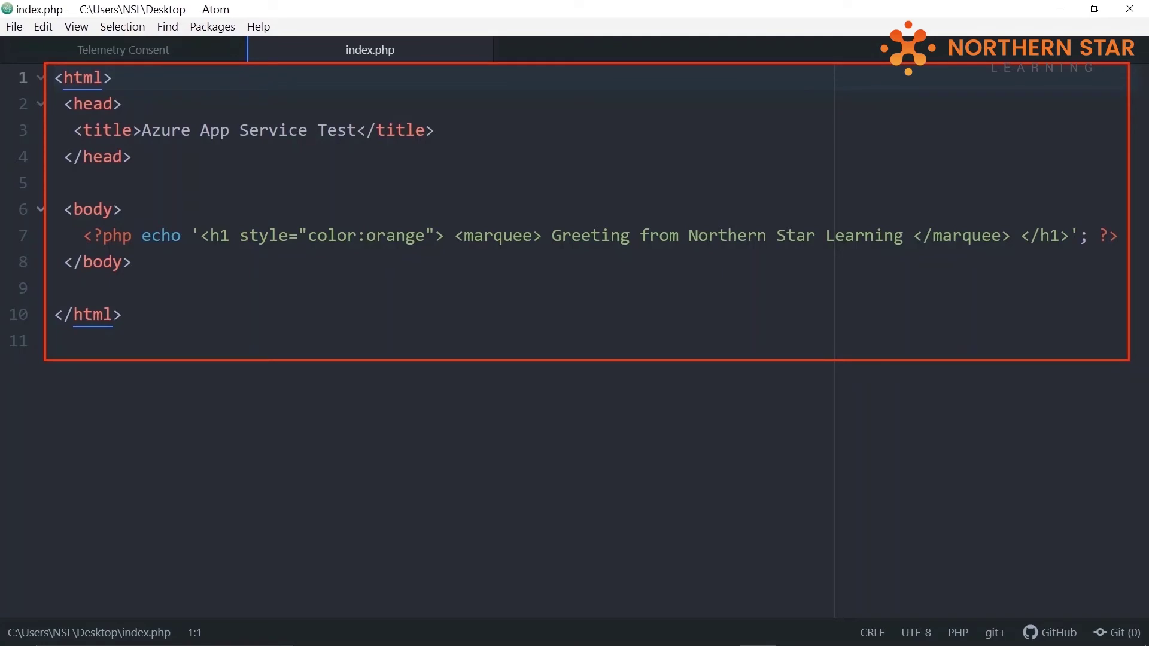
key("Escape")
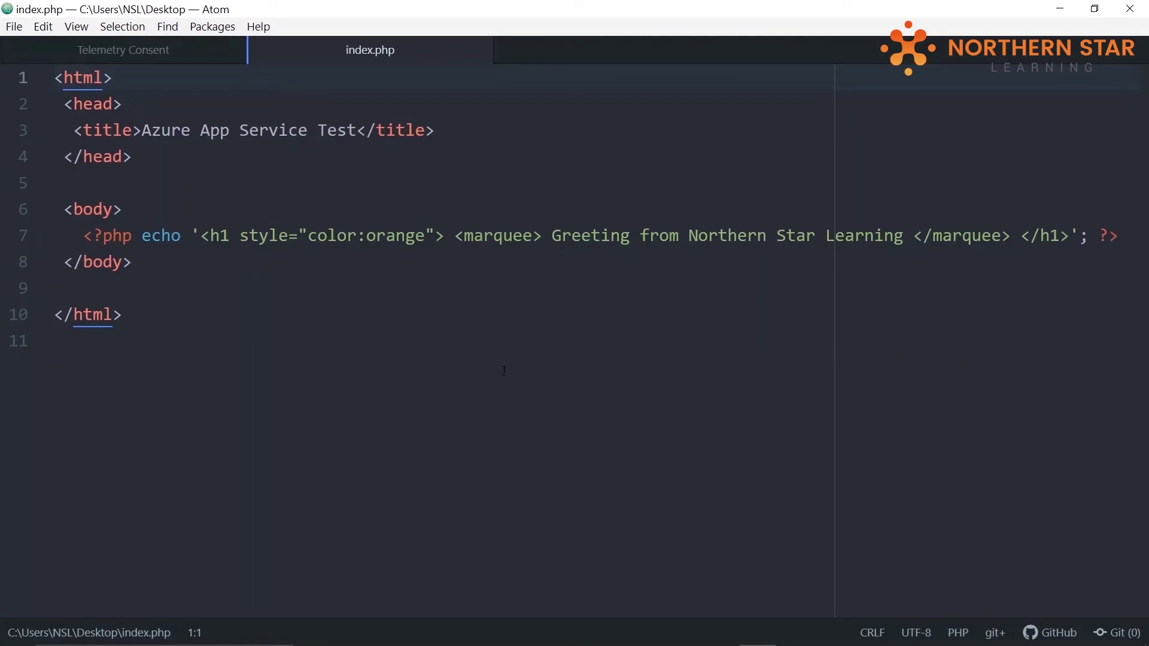
left_click(1138, 12)
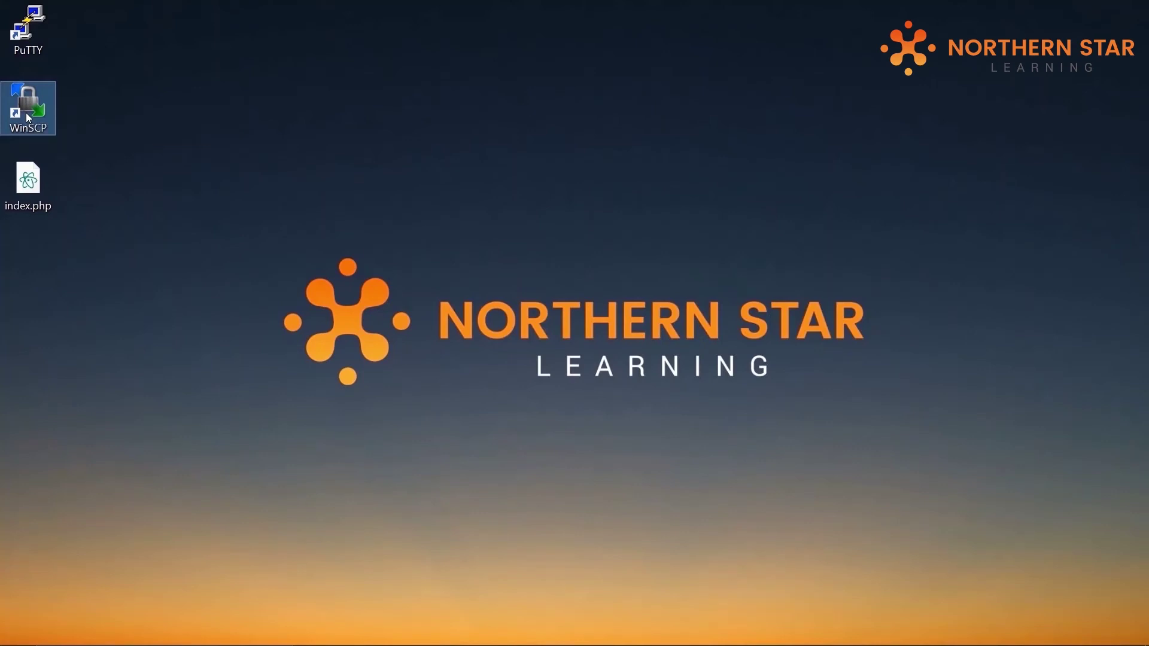
Launch WinSCP from the desktop and prepare the host name entry for a new site
double_click(26, 113)
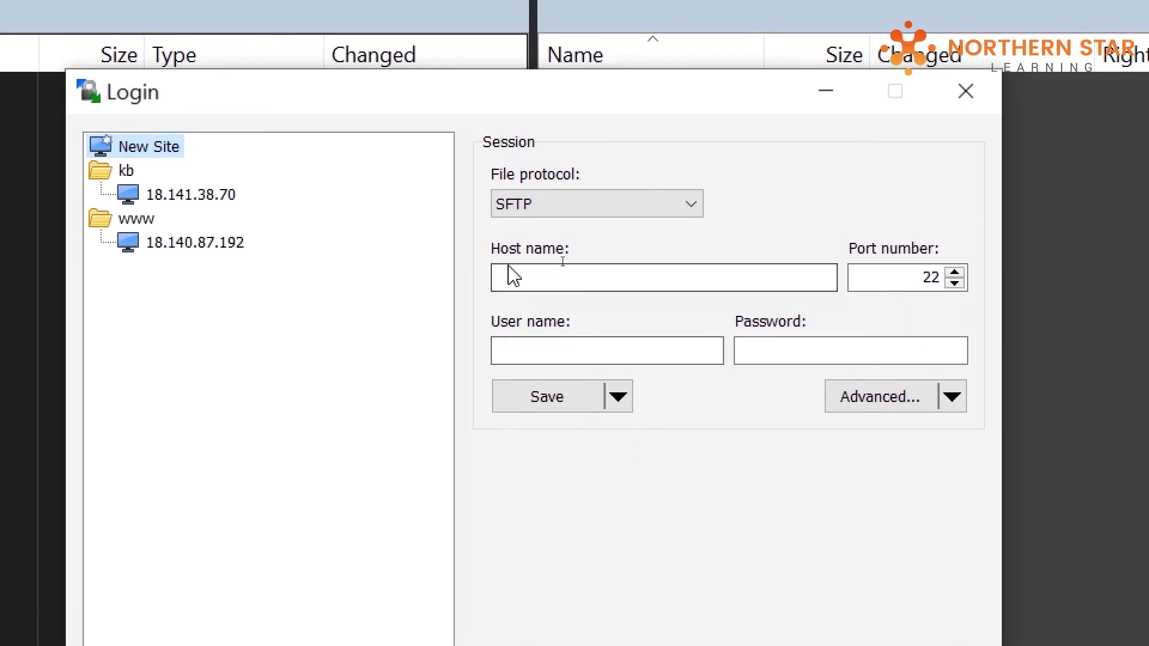
left_click(511, 276)
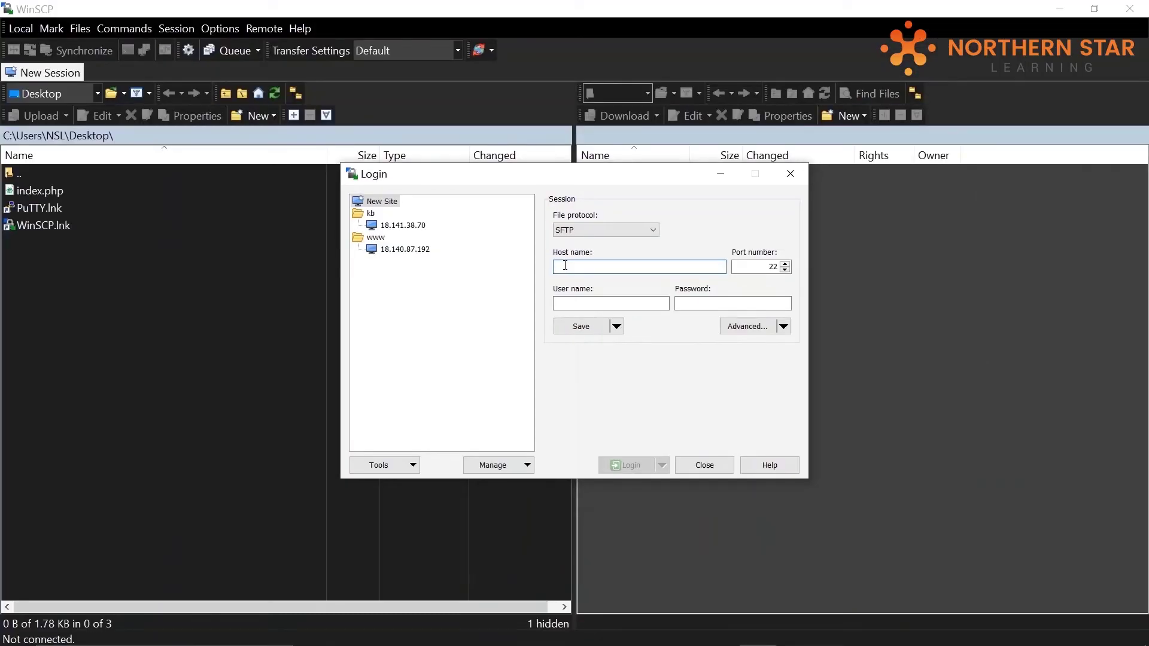
Switch to the Azure portal in the browser and copy the FTPS endpoint from the northernstar app's FTP deployment dashboard
mouse_move(560, 638)
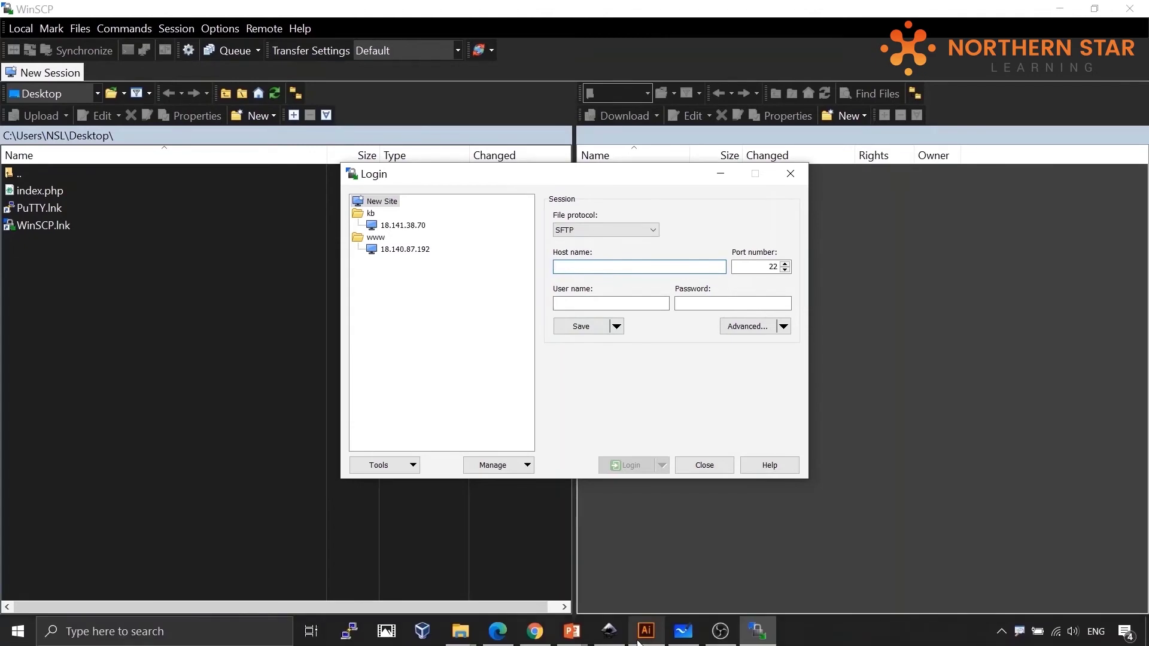
left_click(497, 631)
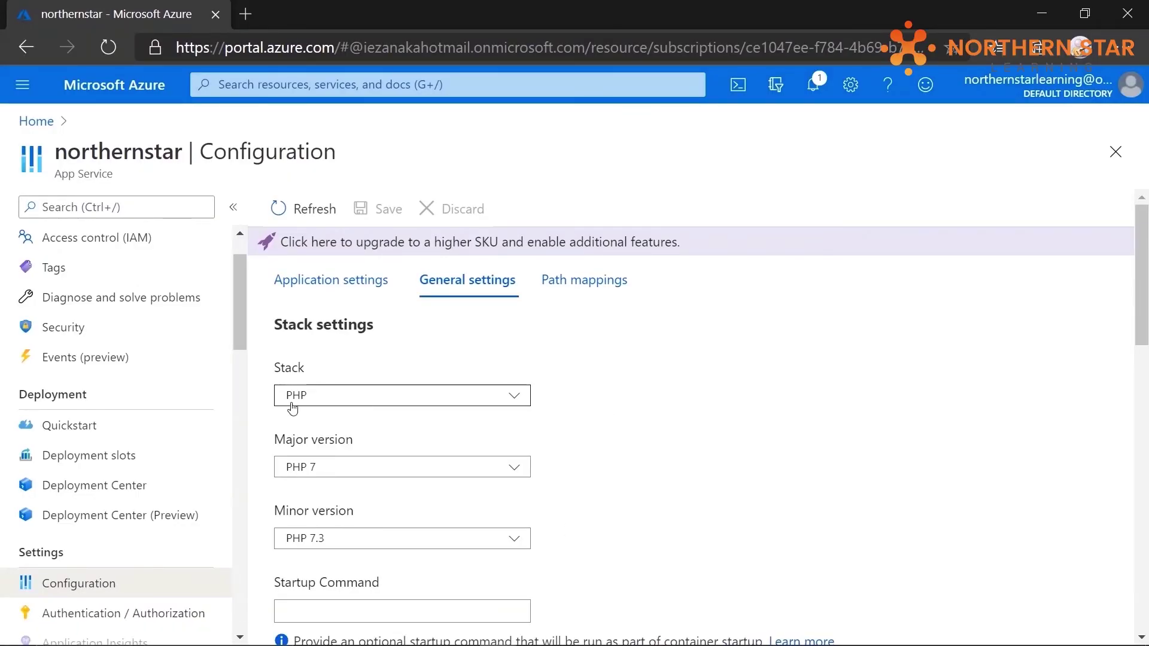
scroll(179, 411, "up", 2)
left_click(67, 241)
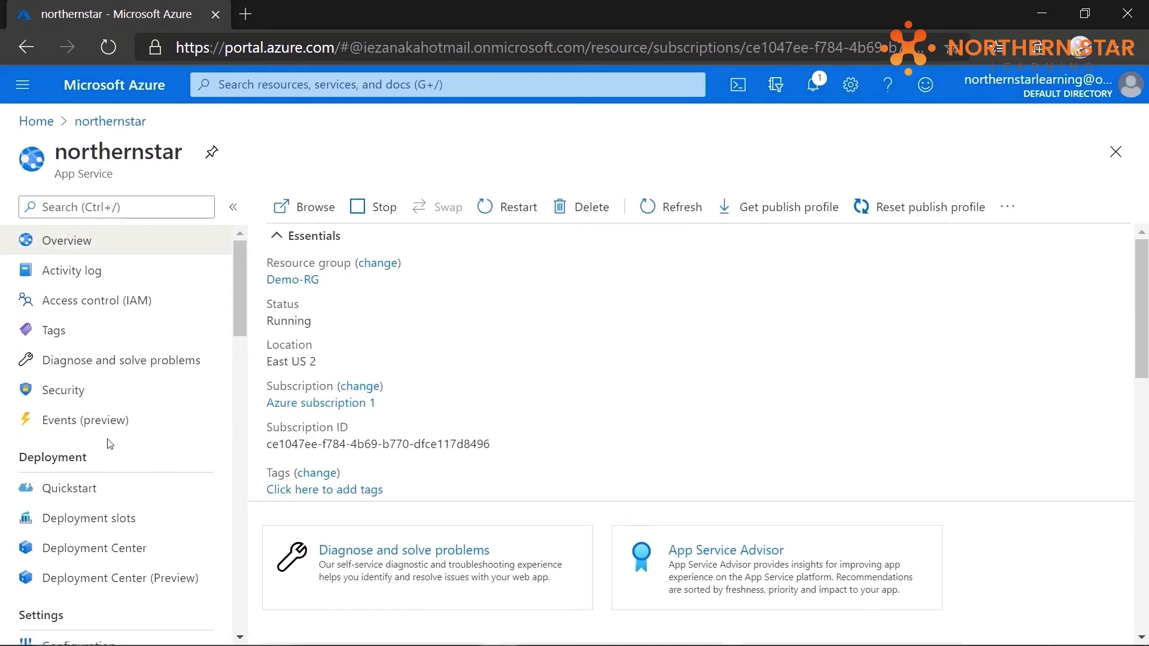
scroll(108, 443, "down", 2)
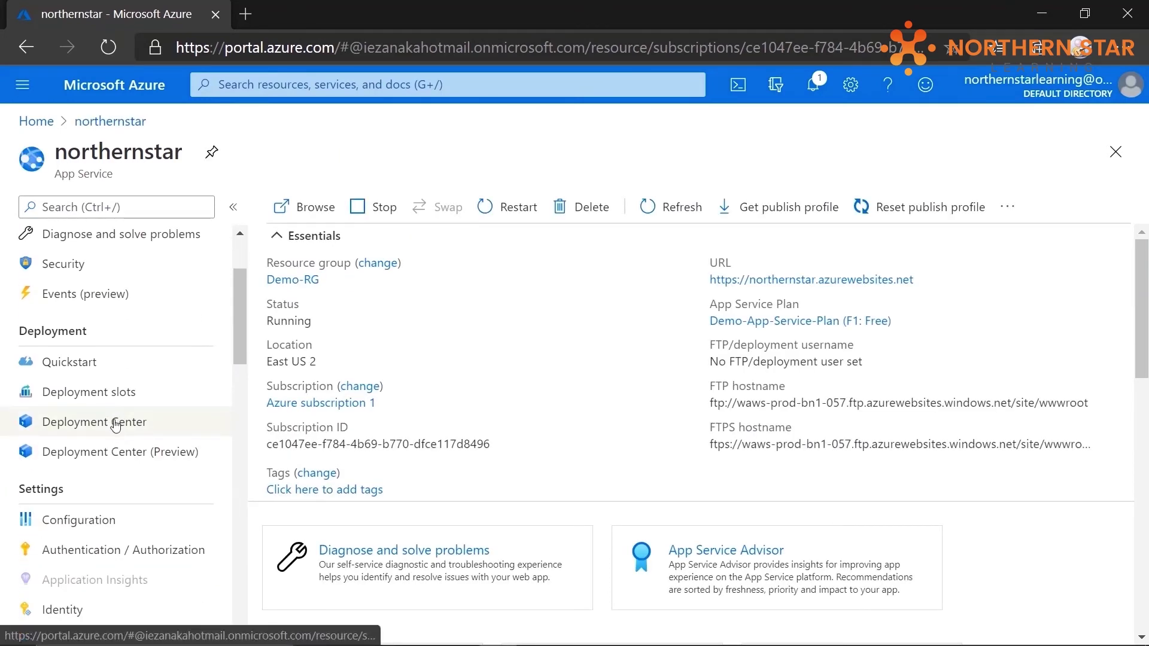
left_click(115, 426)
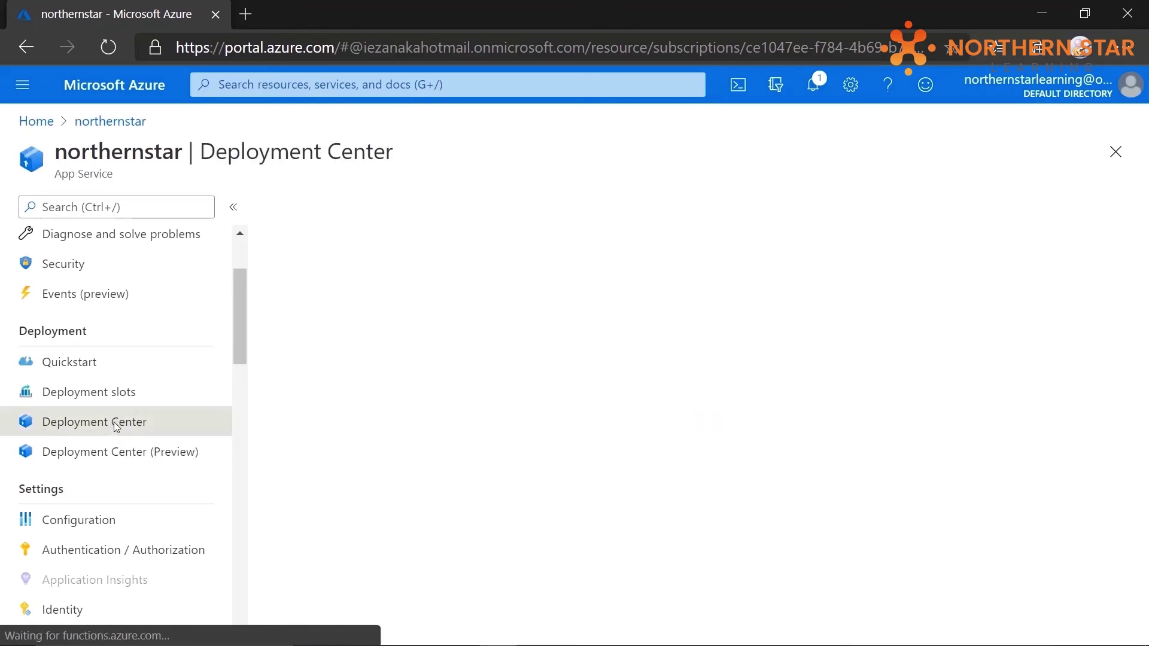
scroll(622, 485, "down", 8)
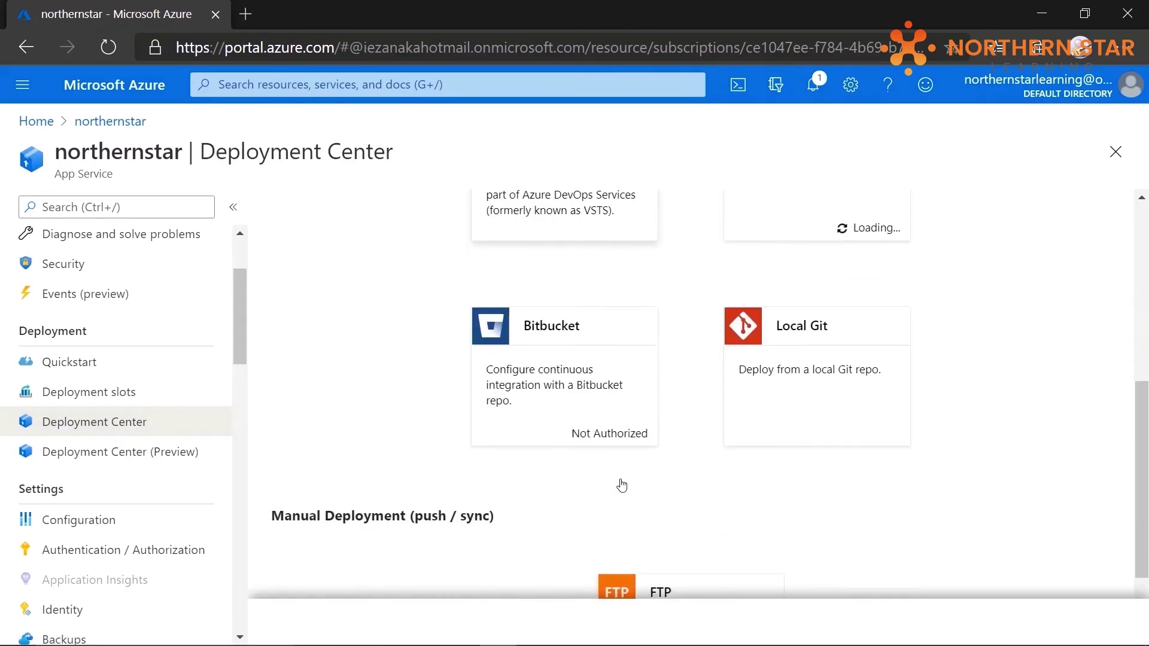
left_click(658, 517)
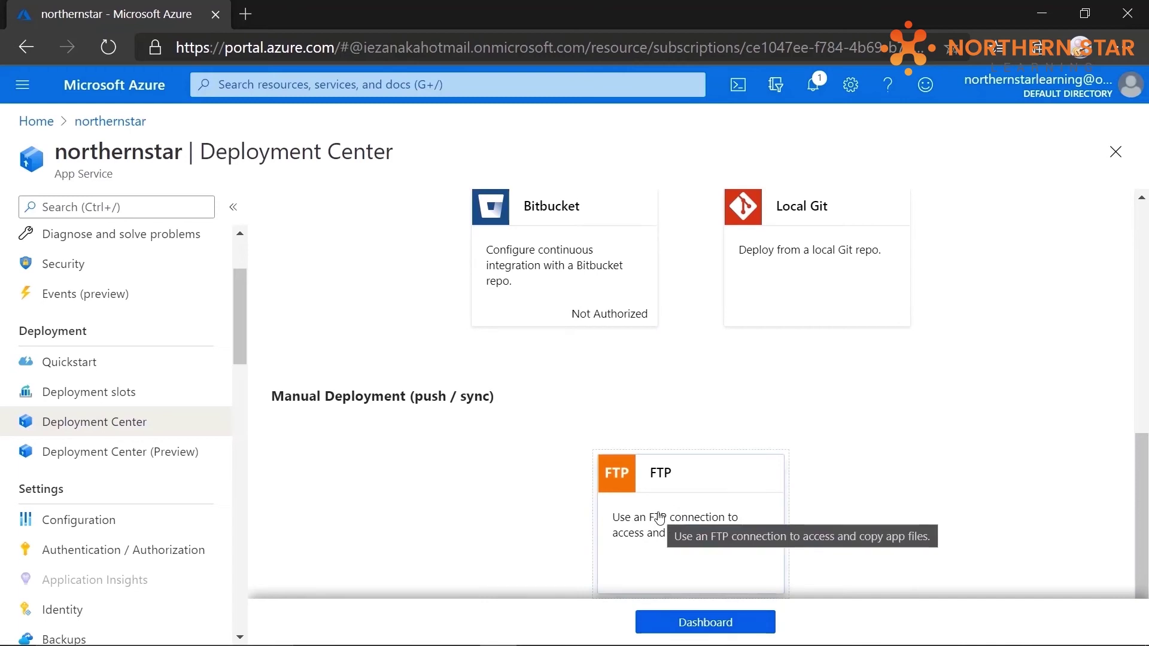
left_click(686, 616)
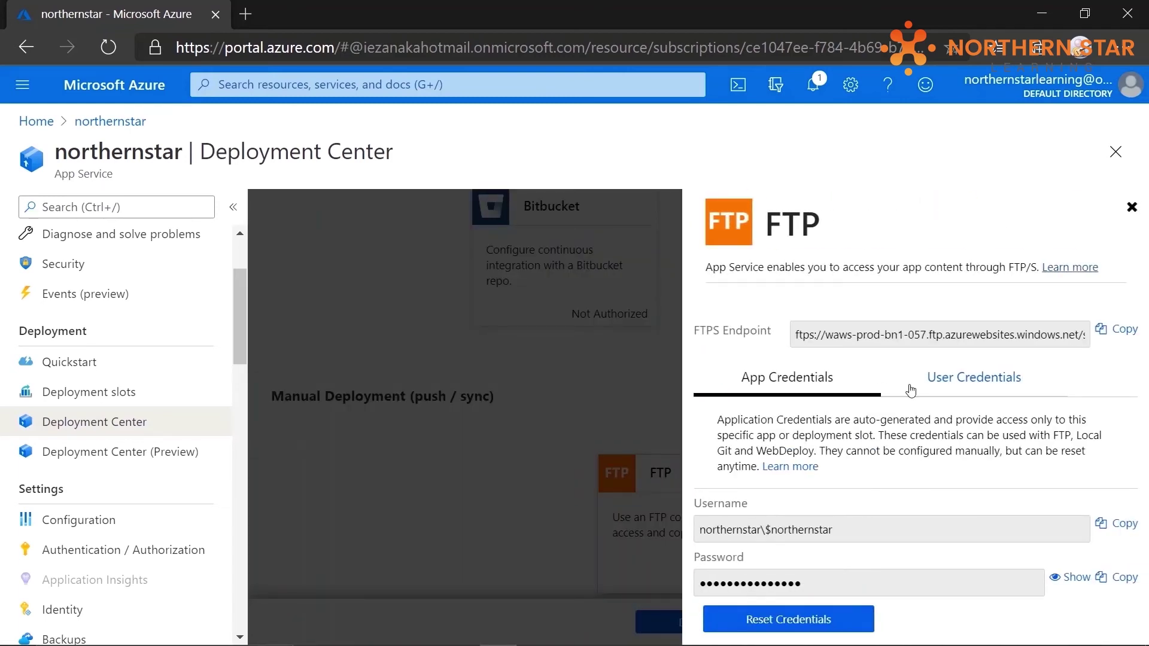
left_click(1128, 330)
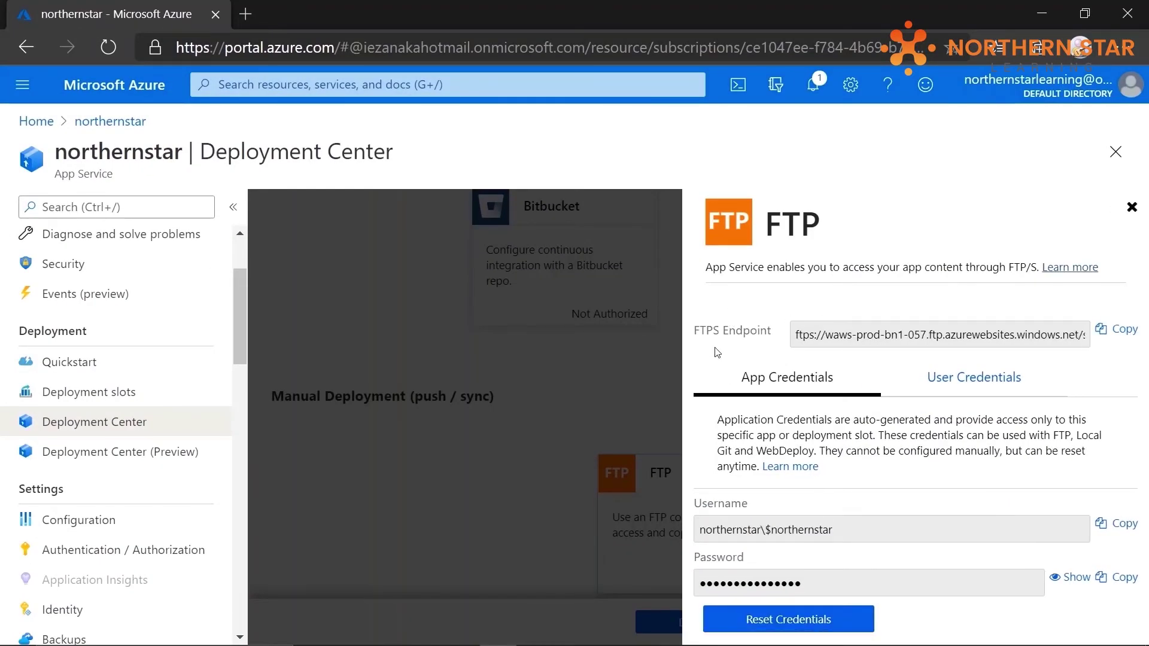
Switch to WinSCP and paste the copied FTPS endpoint as the new site's host name
left_click(752, 643)
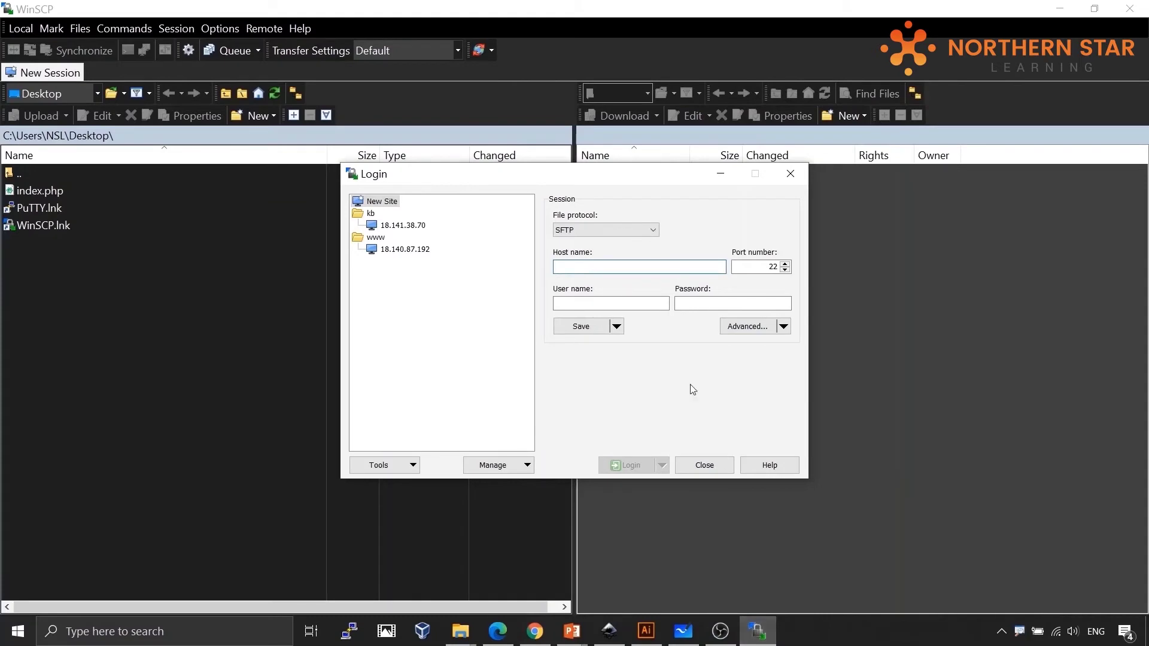
right_click(584, 264)
left_click(612, 323)
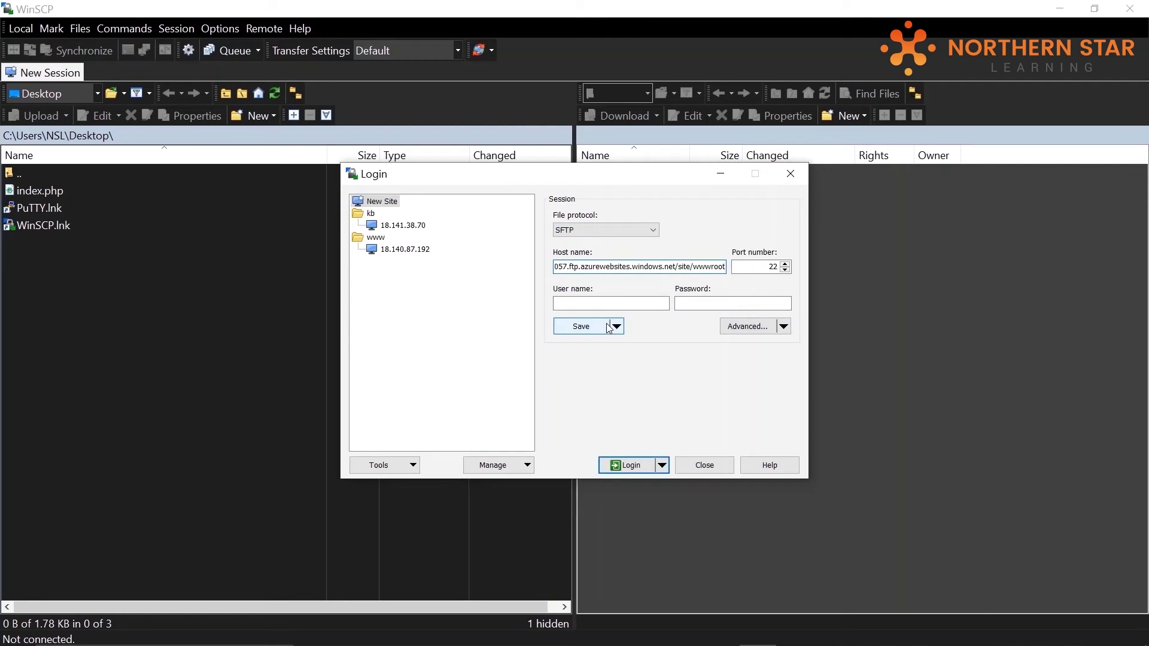
left_click(582, 302)
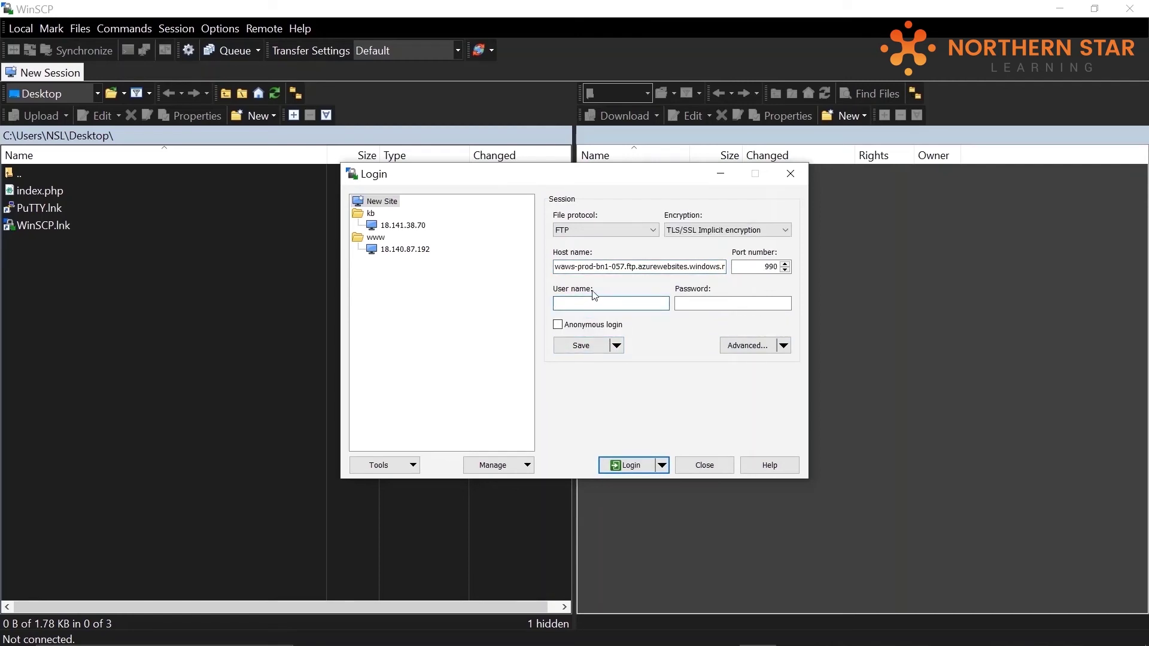
Copy the app credentials username from the Azure portal's FTP dashboard and paste it as the user name in the WinSCP login
mouse_move(611, 640)
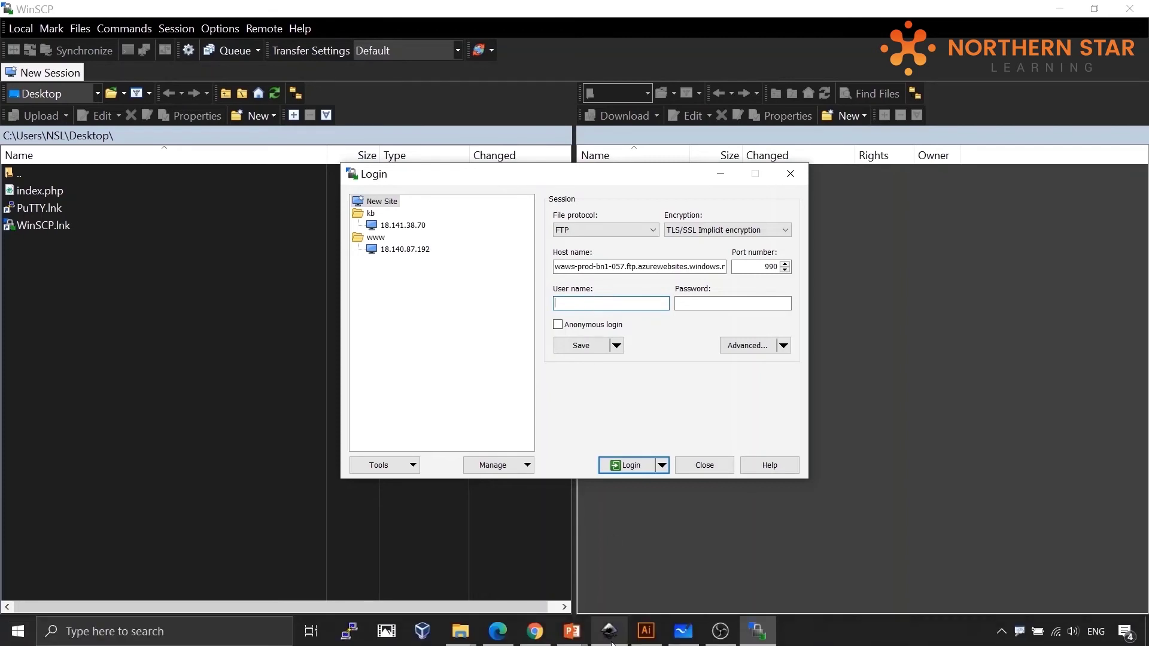
left_click(539, 633)
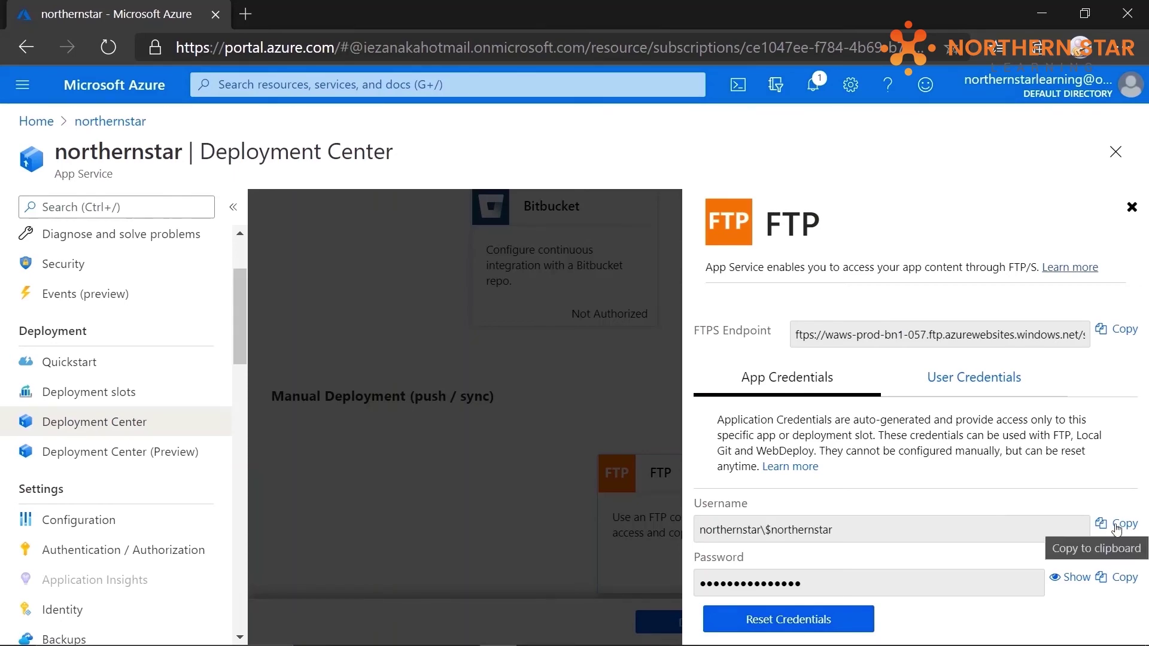
left_click(1116, 529)
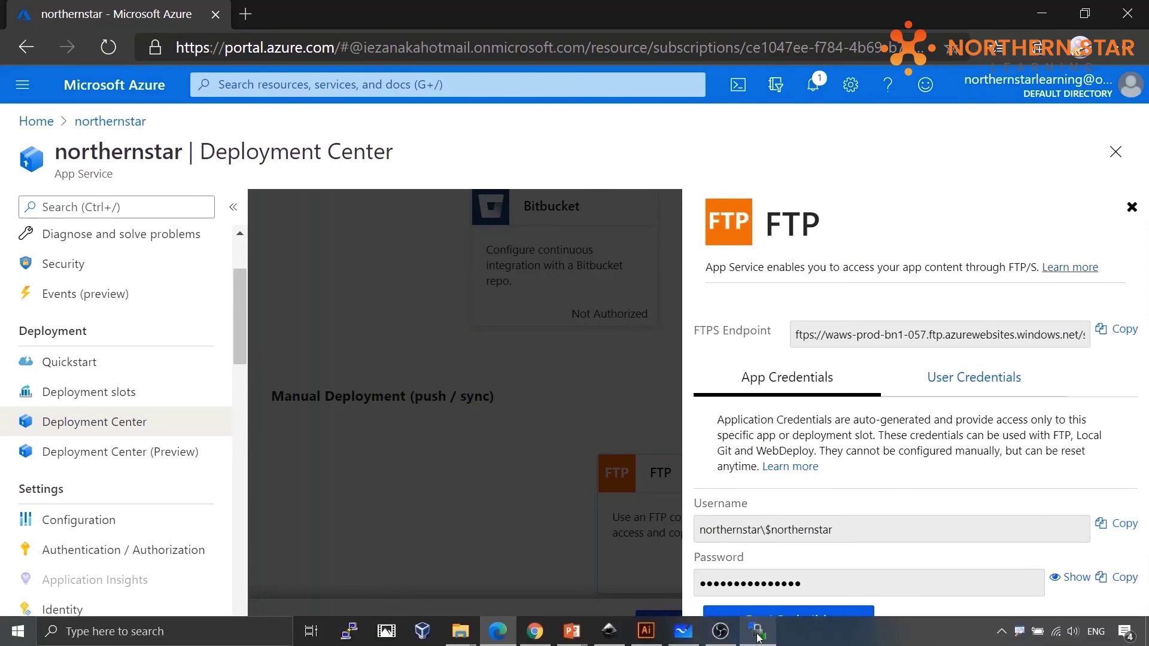
left_click(757, 633)
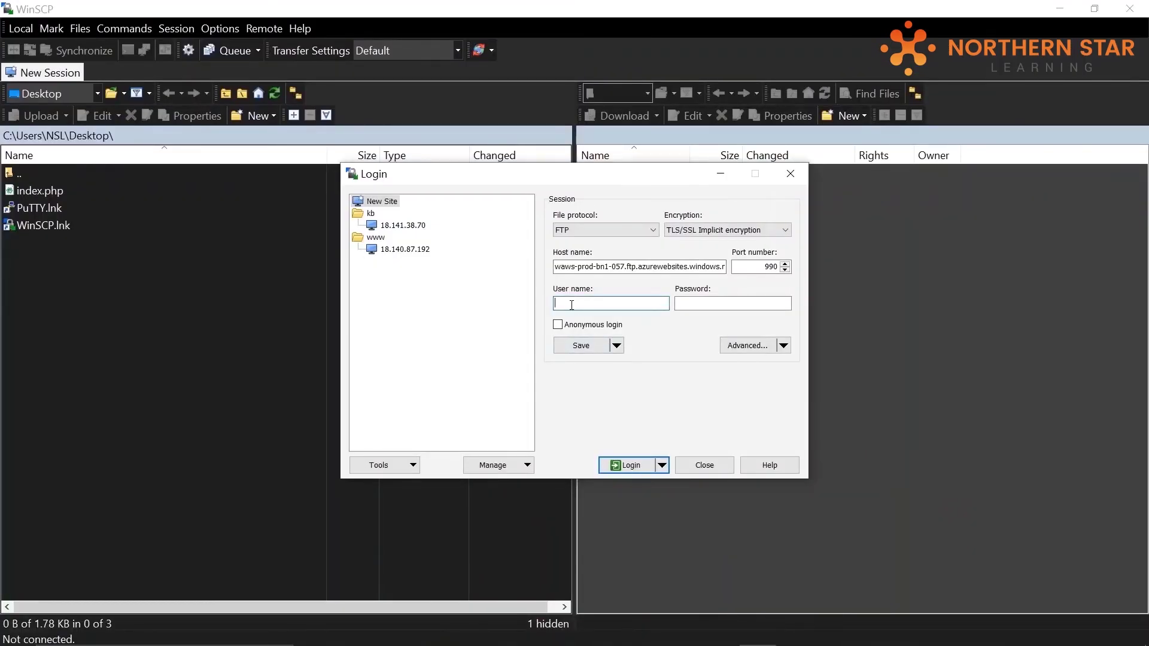
right_click(572, 305)
left_click(599, 366)
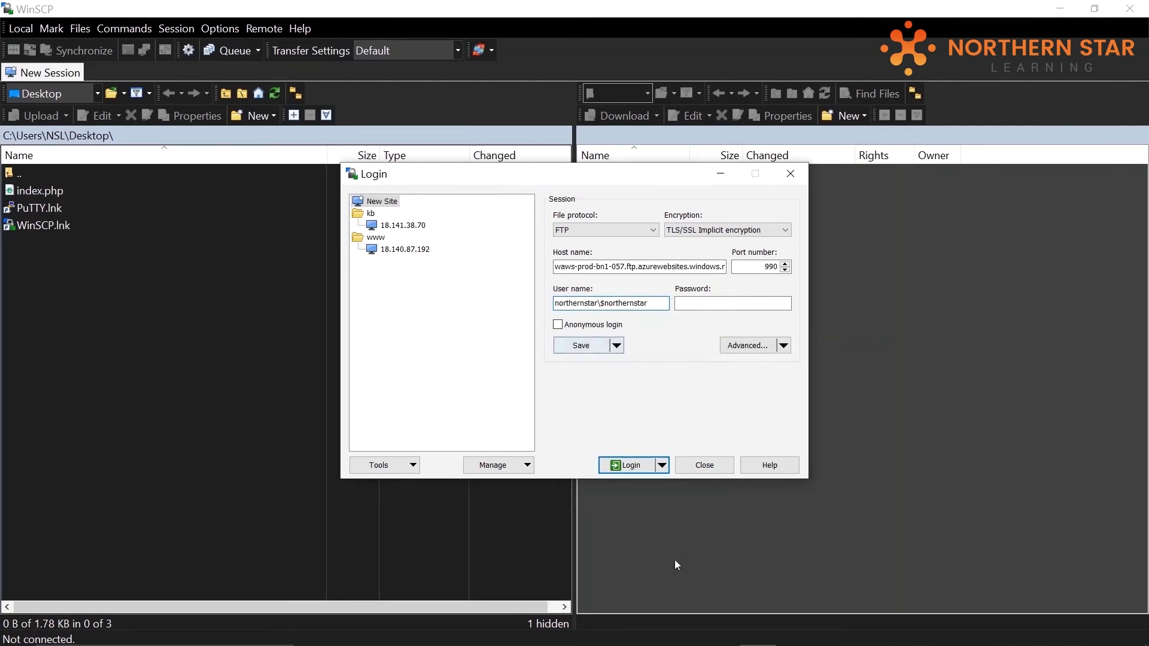
Copy the app credentials password from the Azure portal, paste it into the WinSCP password field and log in
left_click(504, 639)
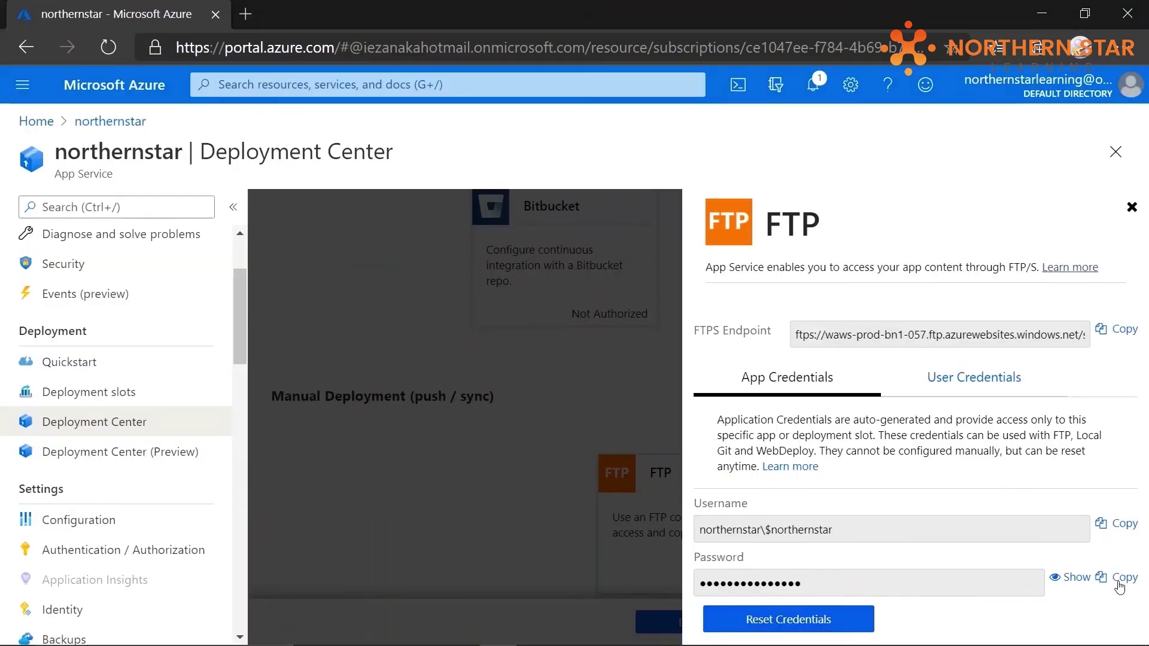
left_click(1120, 578)
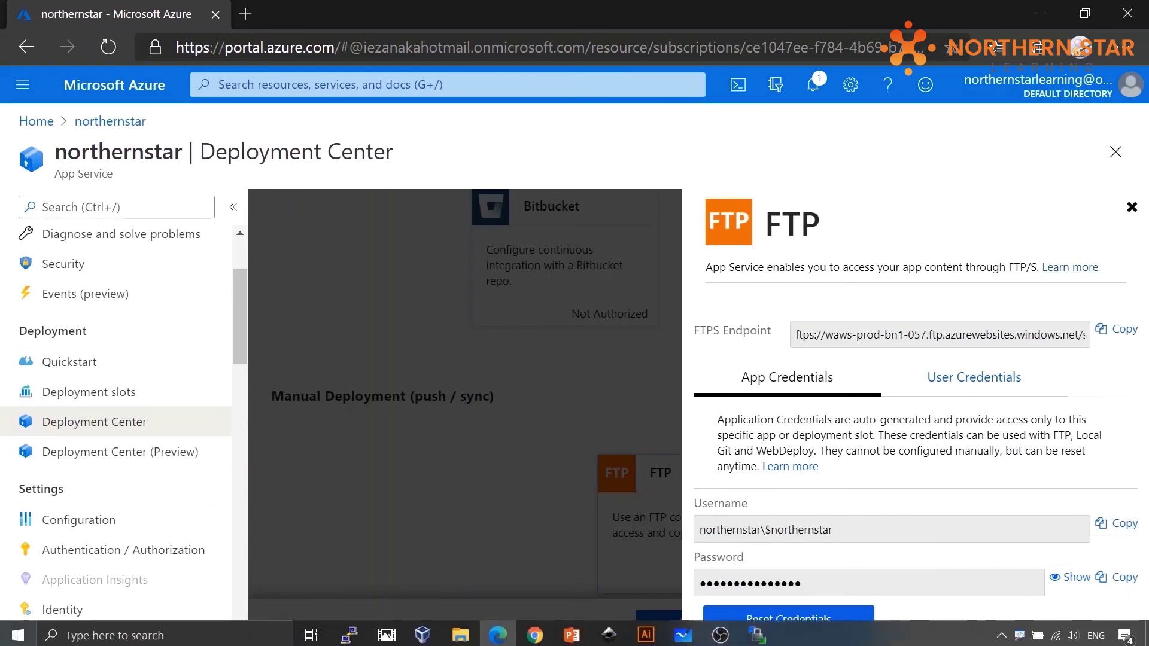
left_click(513, 636)
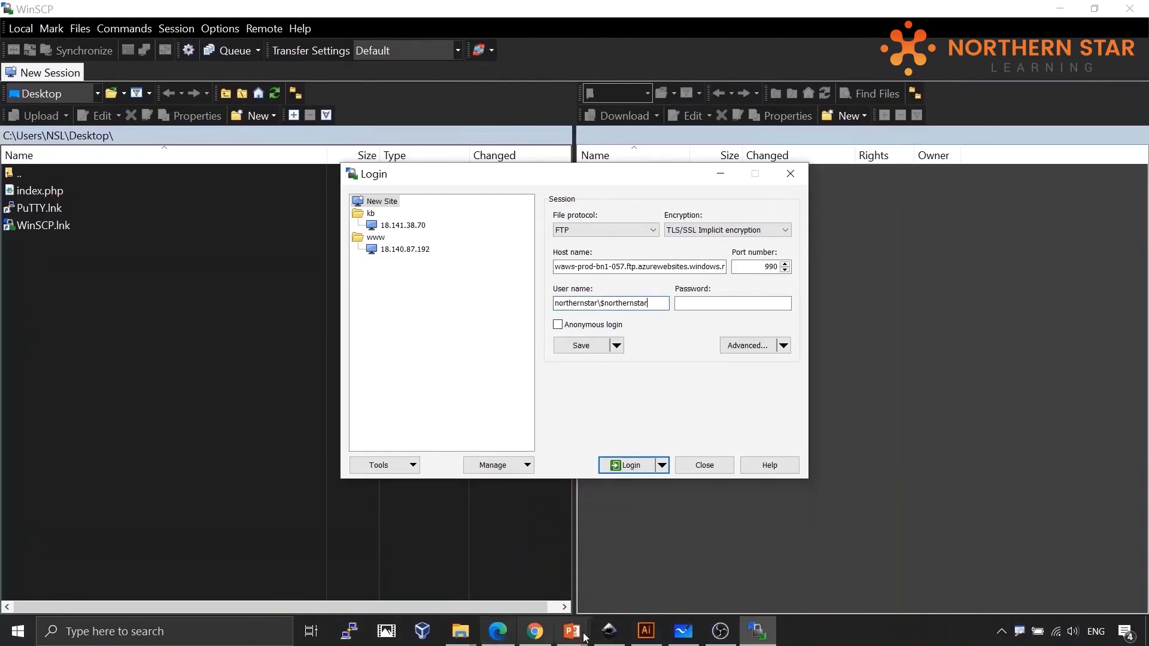
left_click(696, 304)
right_click(696, 304)
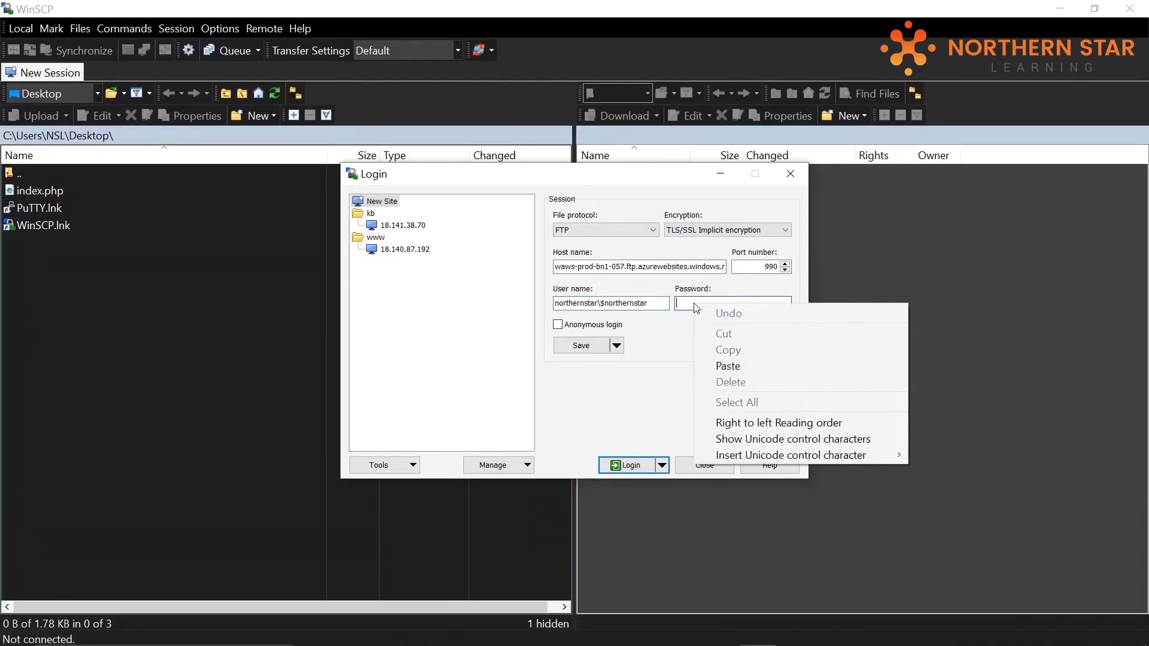
left_click(722, 365)
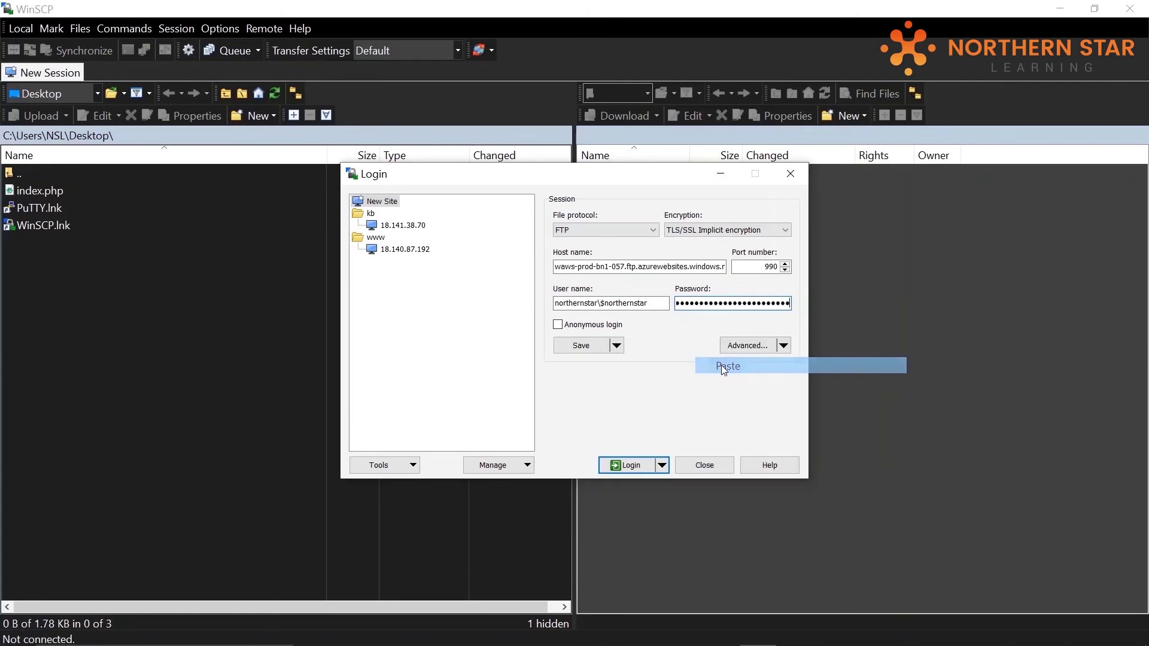
left_click(634, 472)
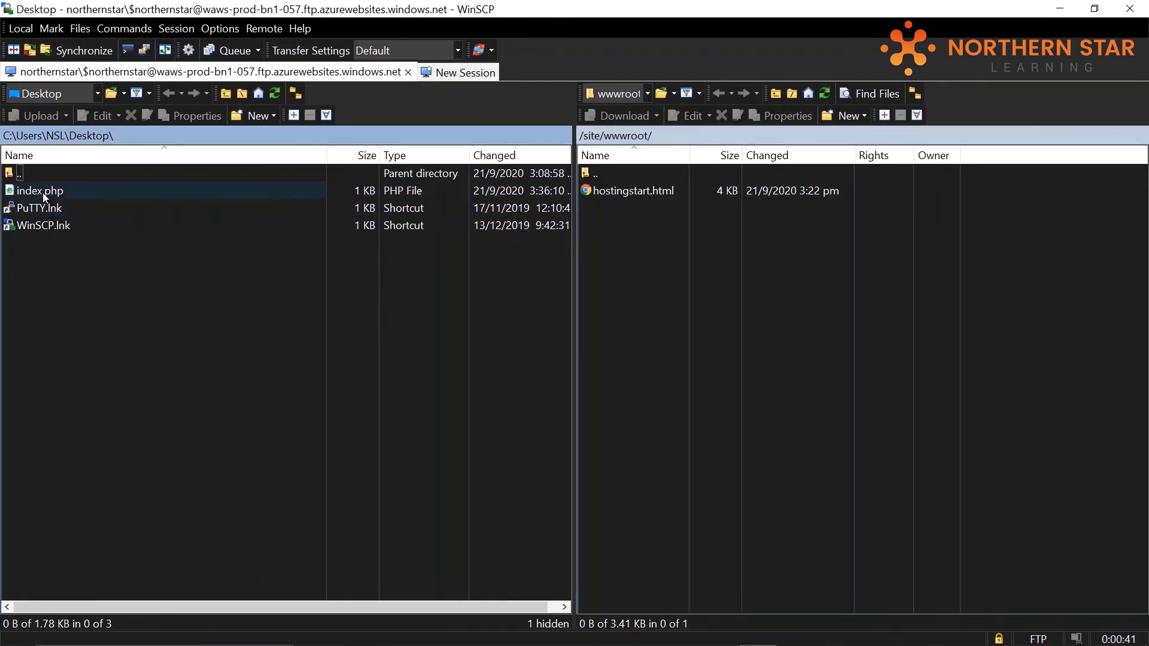
Upload index.php from the local desktop to /site/wwwroot/ on the server and select the uploaded copy
left_click(42, 193)
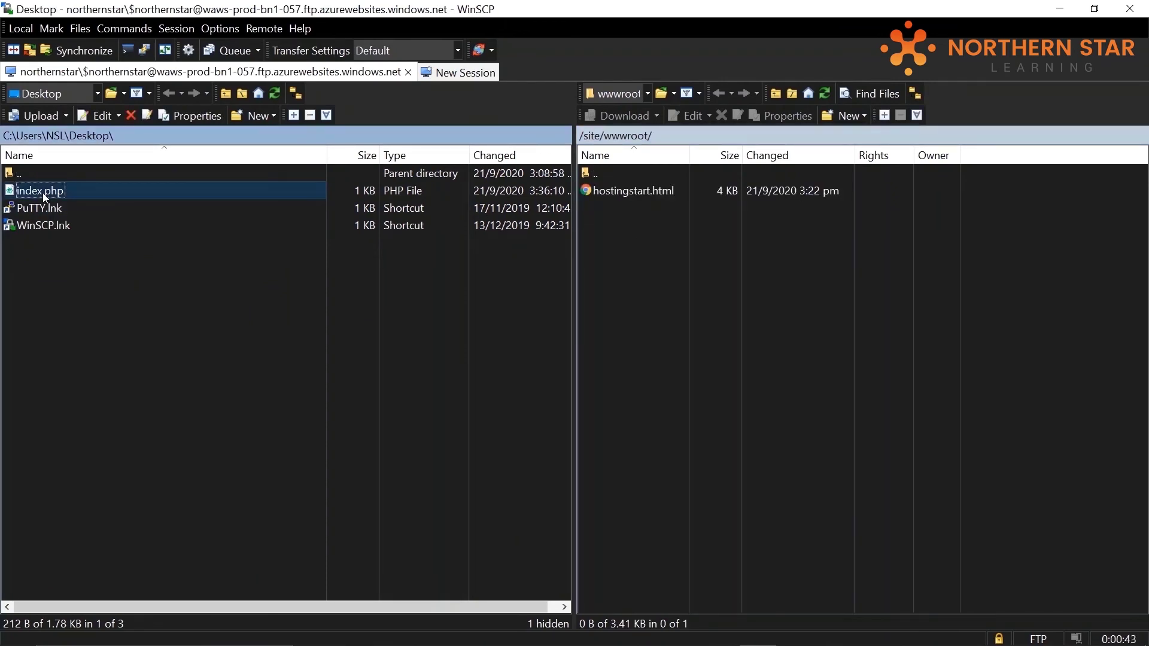
left_click_drag(42, 193, 595, 219)
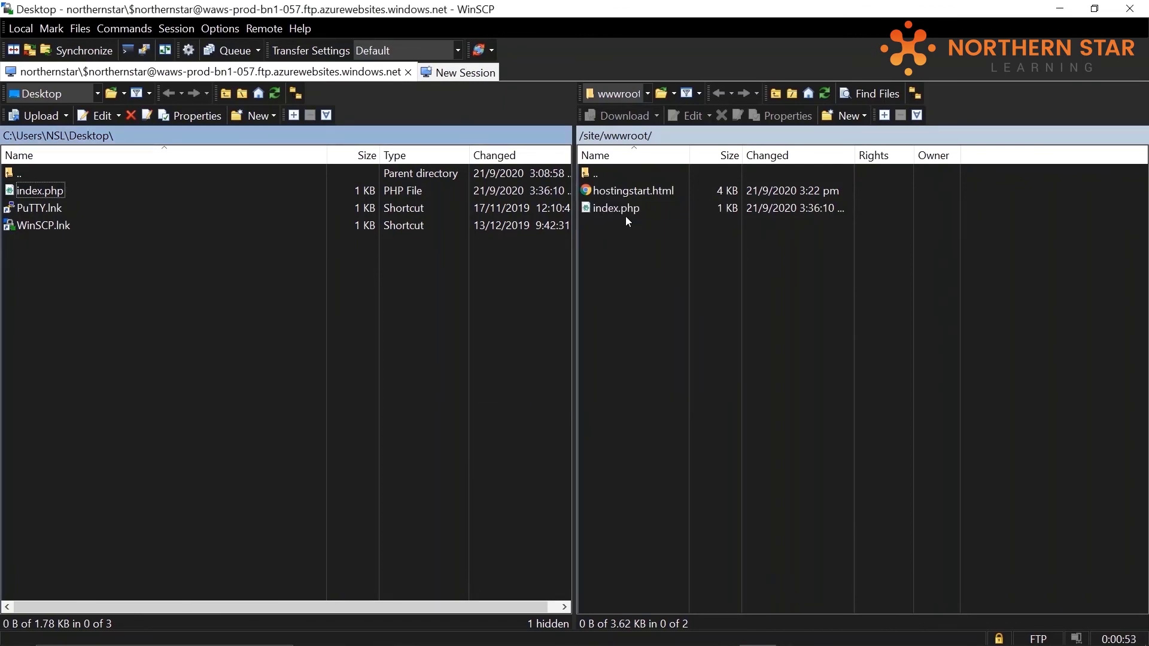
left_click(627, 213)
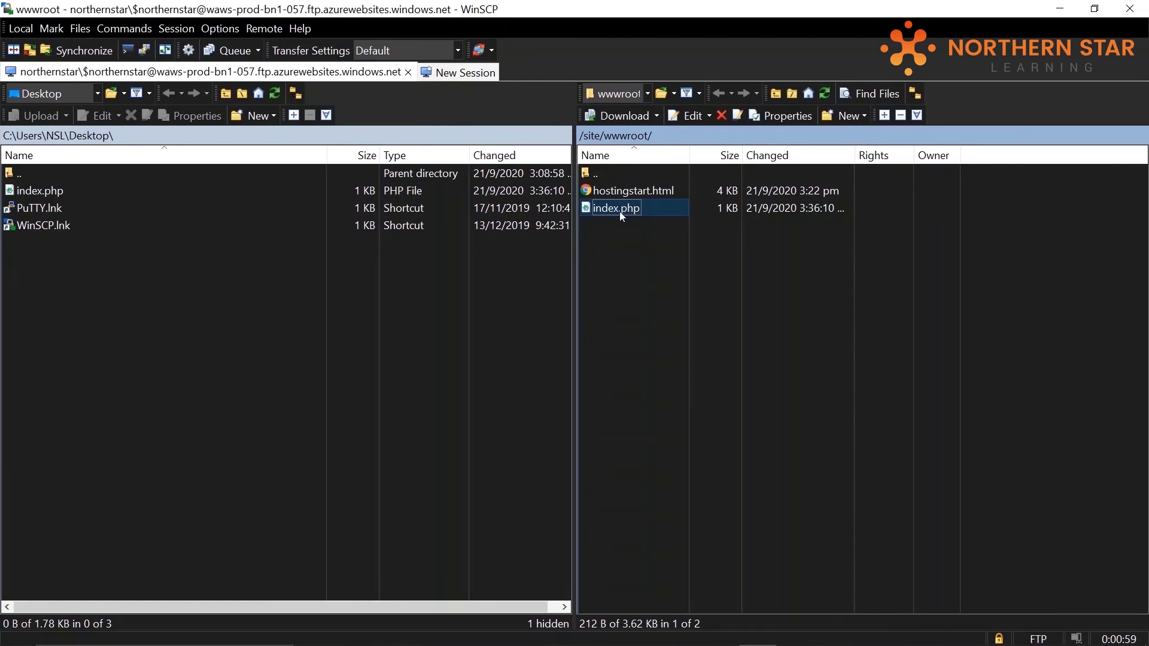
Switch to the Azure portal, close the FTP dashboard and open the northernstar app's URL from its overview
mouse_move(604, 643)
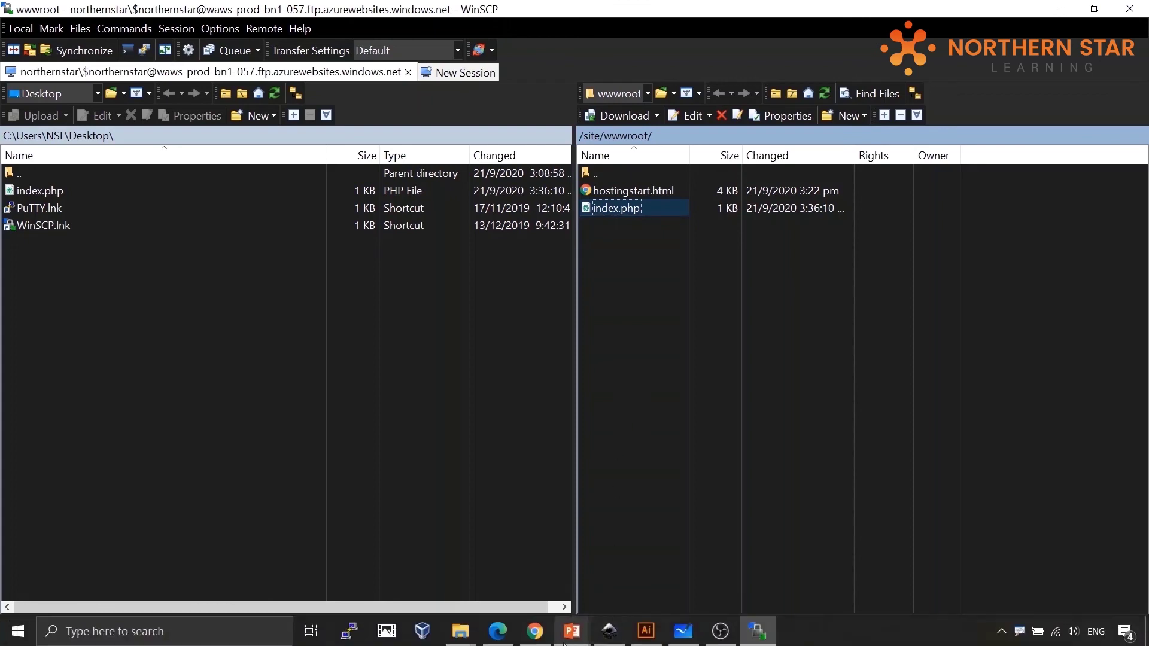
left_click(491, 639)
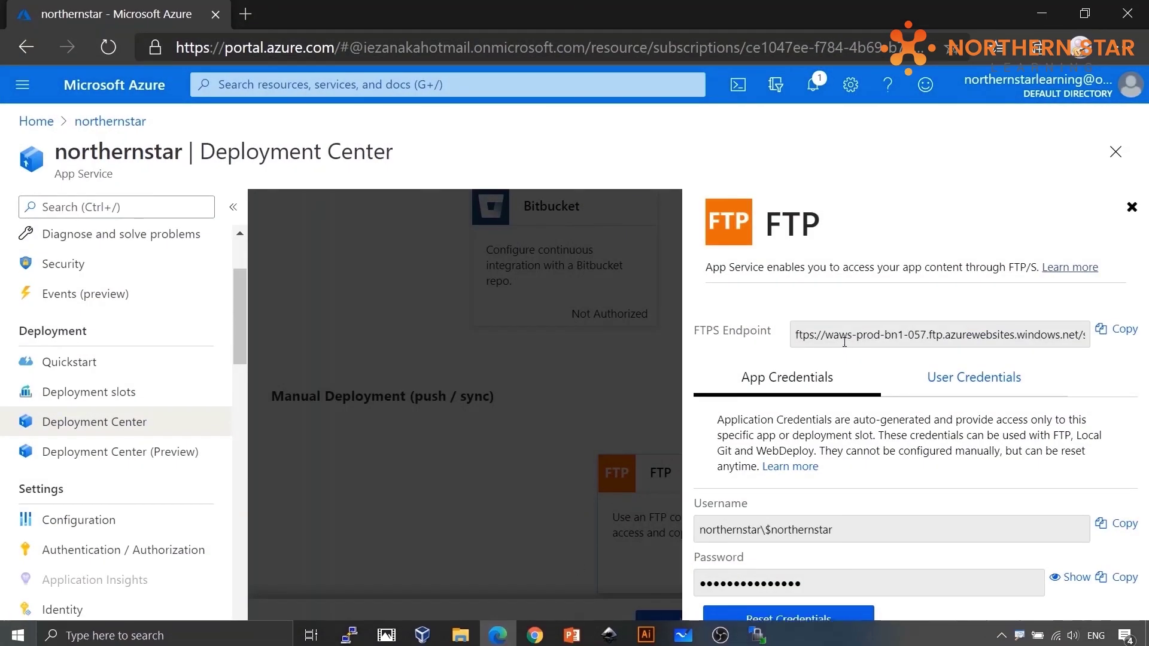
left_click(1131, 207)
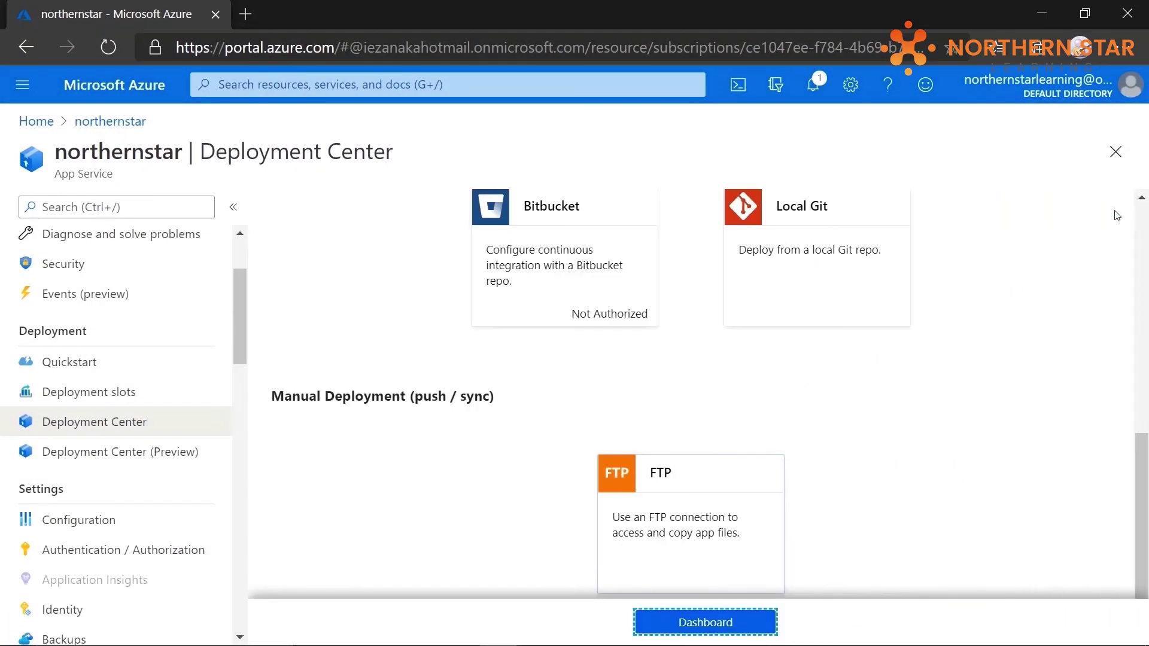
scroll(227, 365, "up", 3)
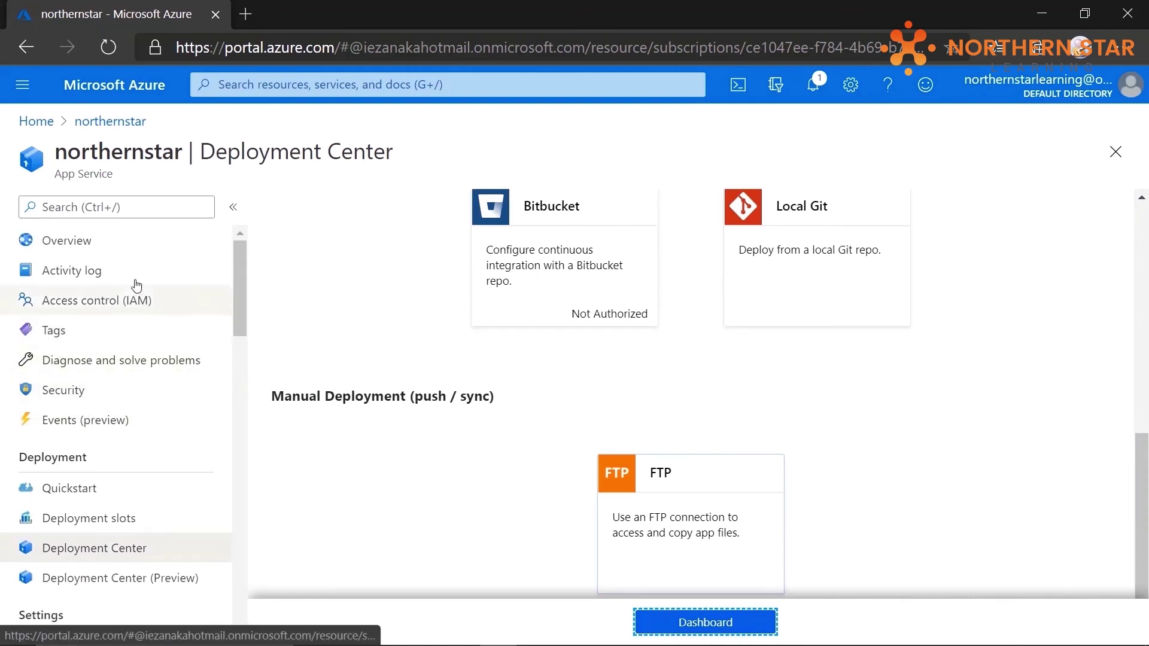
left_click(107, 248)
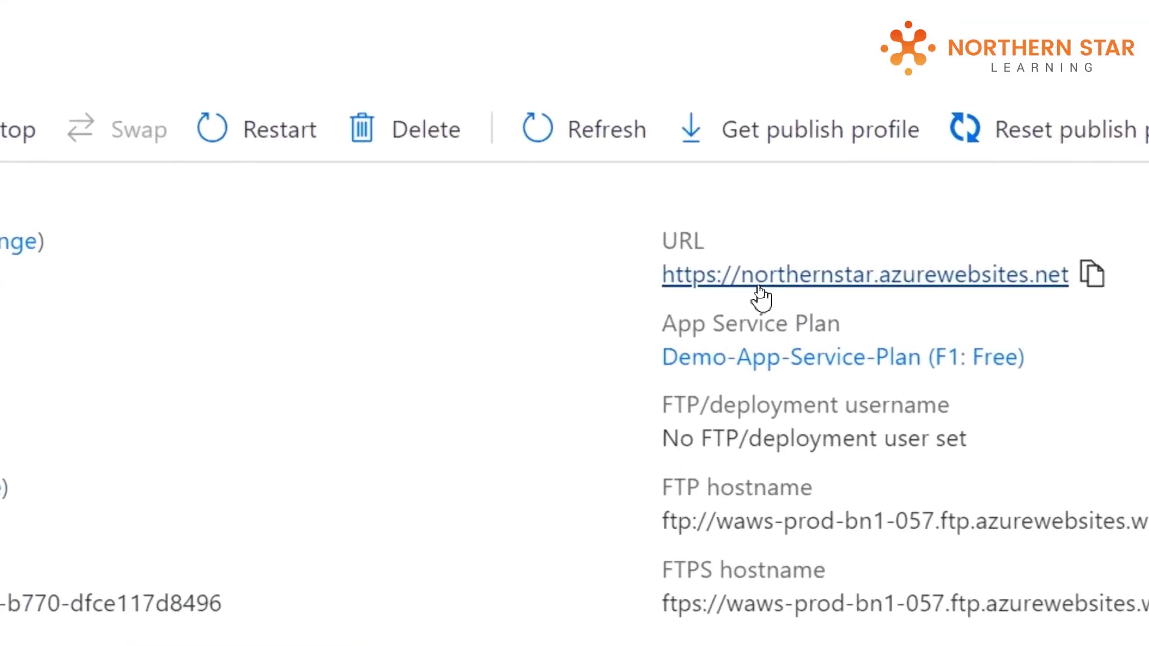
left_click(836, 278)
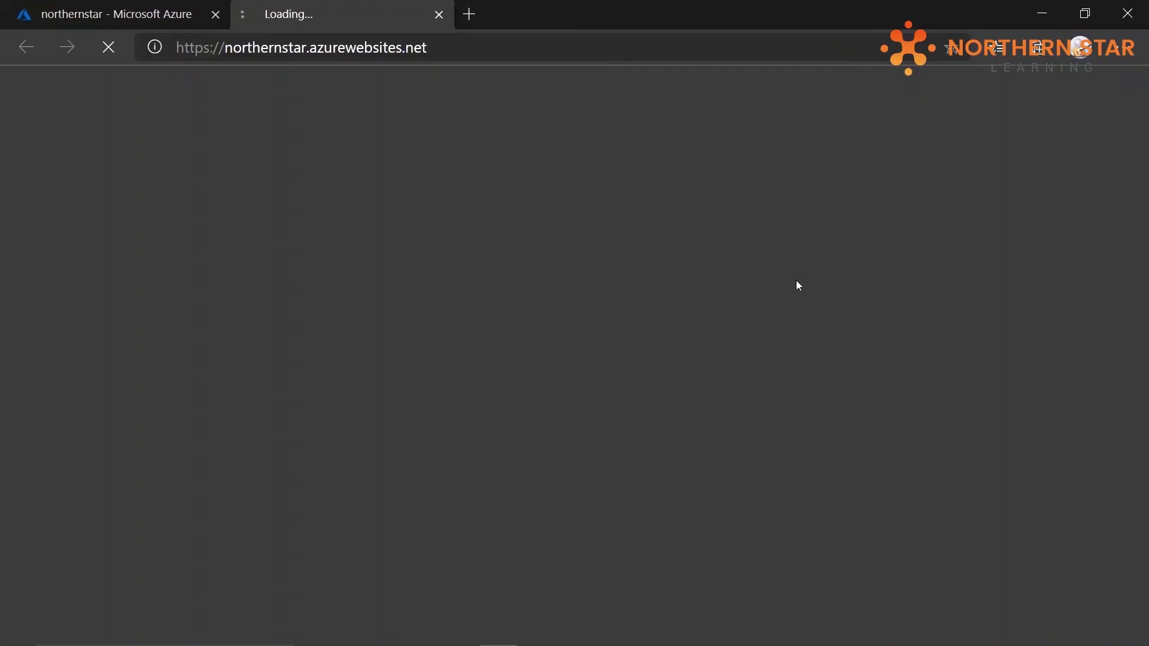